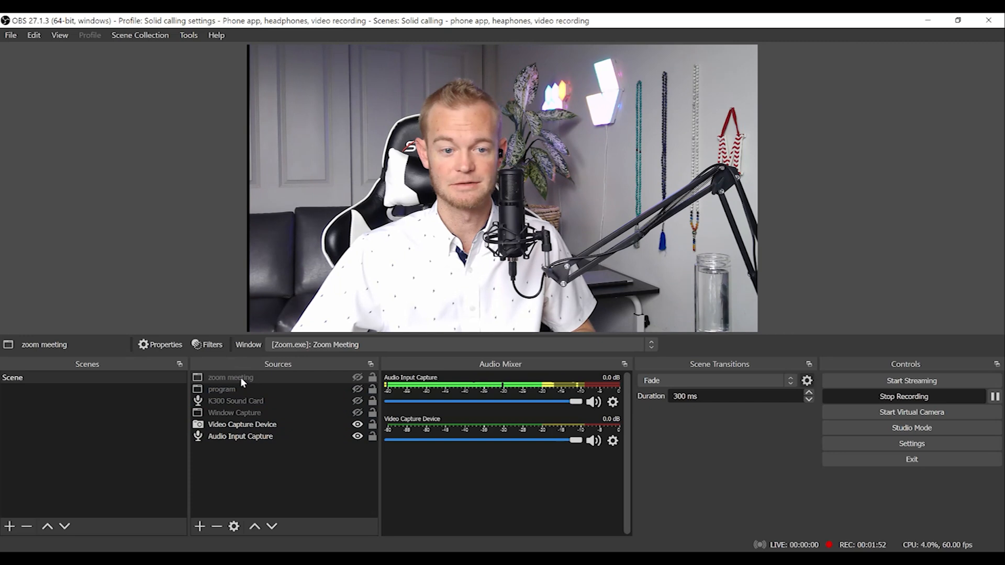
Toggle the visibility of the zoom meeting, Video Capture Device and Audio Input Capture sources, restoring each one's original state
click(356, 378)
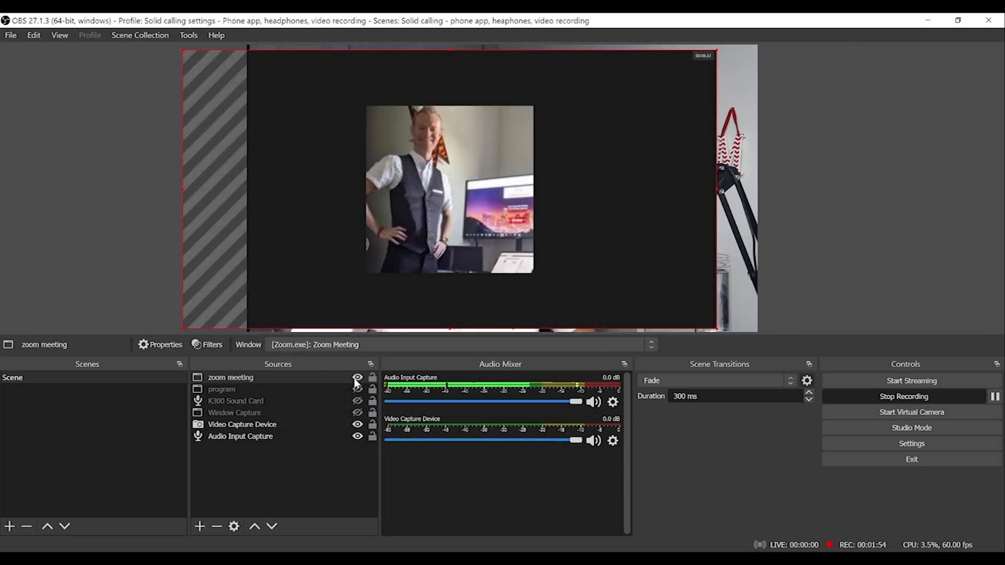
click(358, 377)
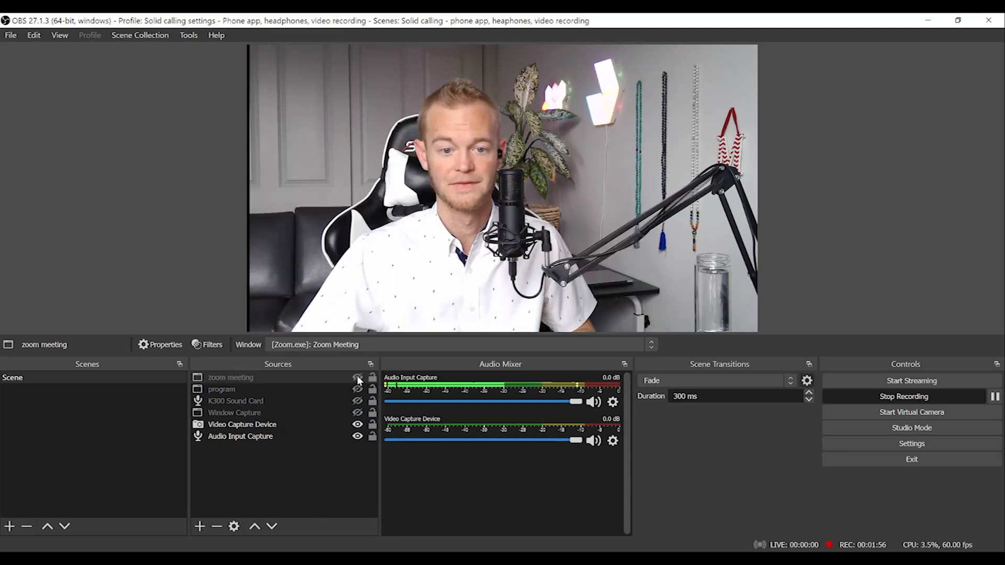
click(356, 425)
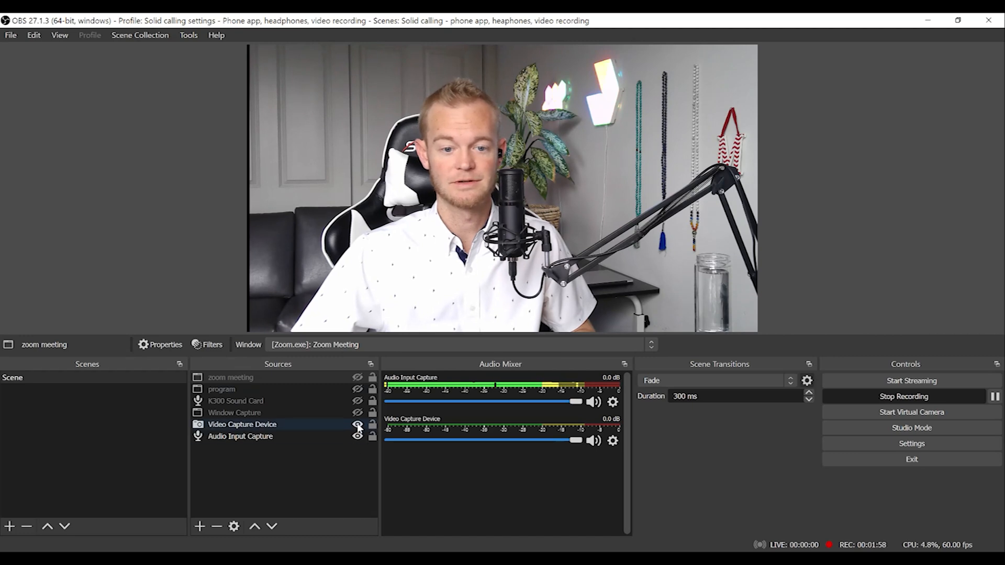
click(358, 425)
click(358, 426)
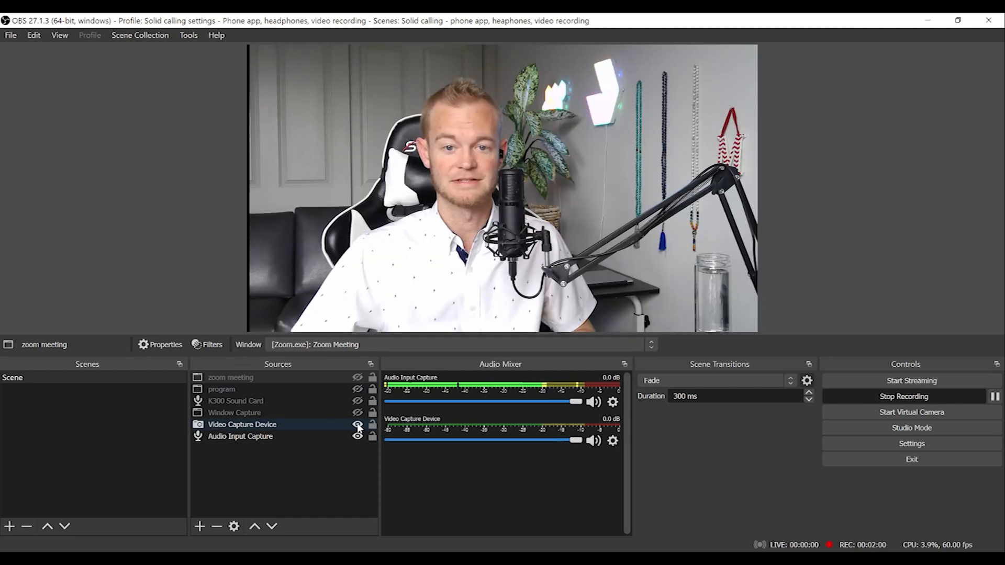
click(358, 437)
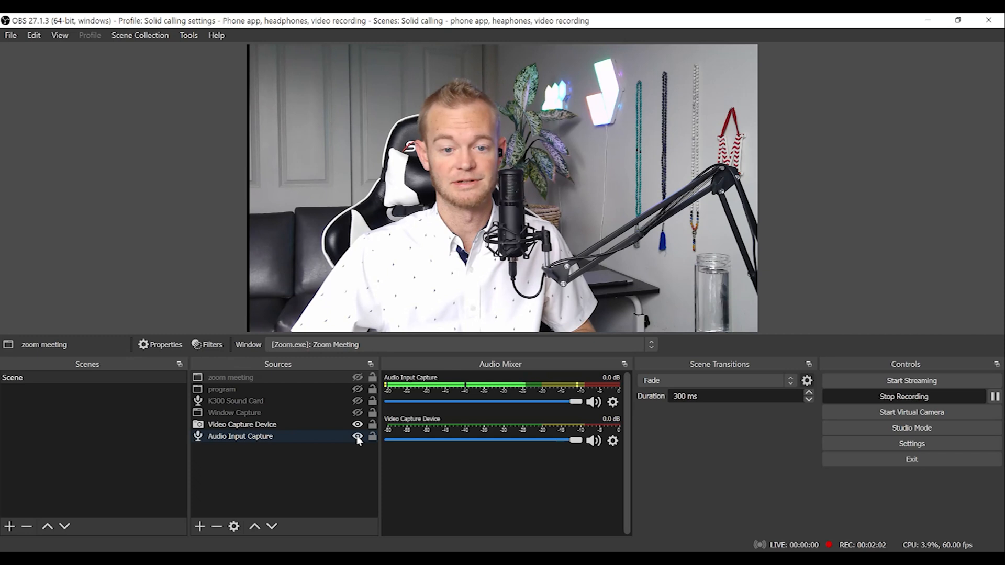
click(358, 436)
click(357, 437)
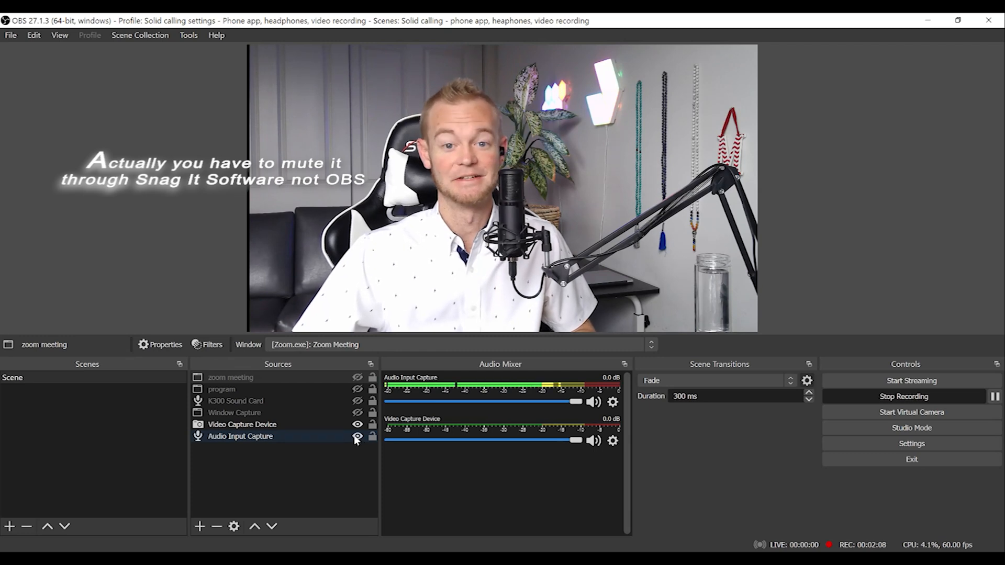
click(236, 425)
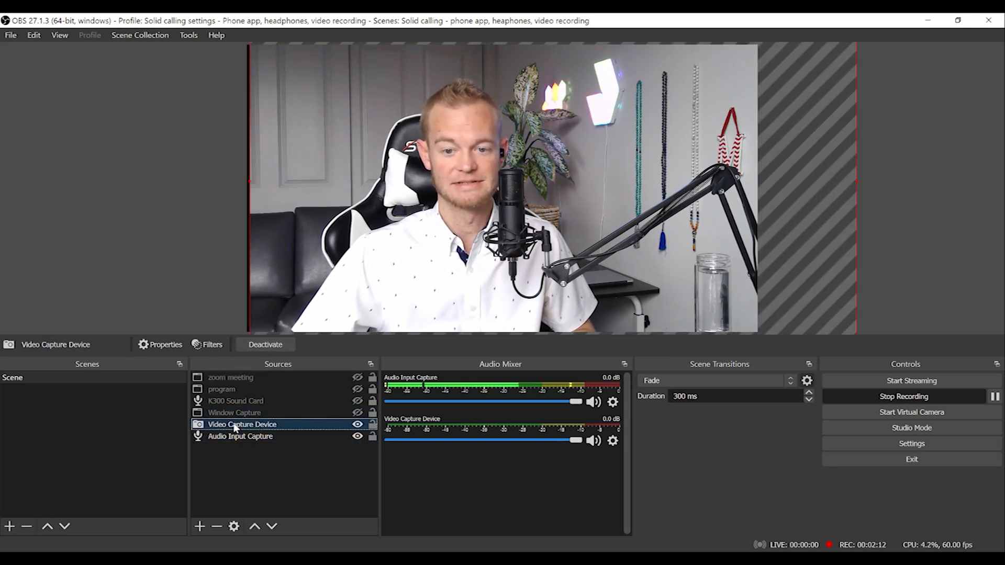
right_click(235, 426)
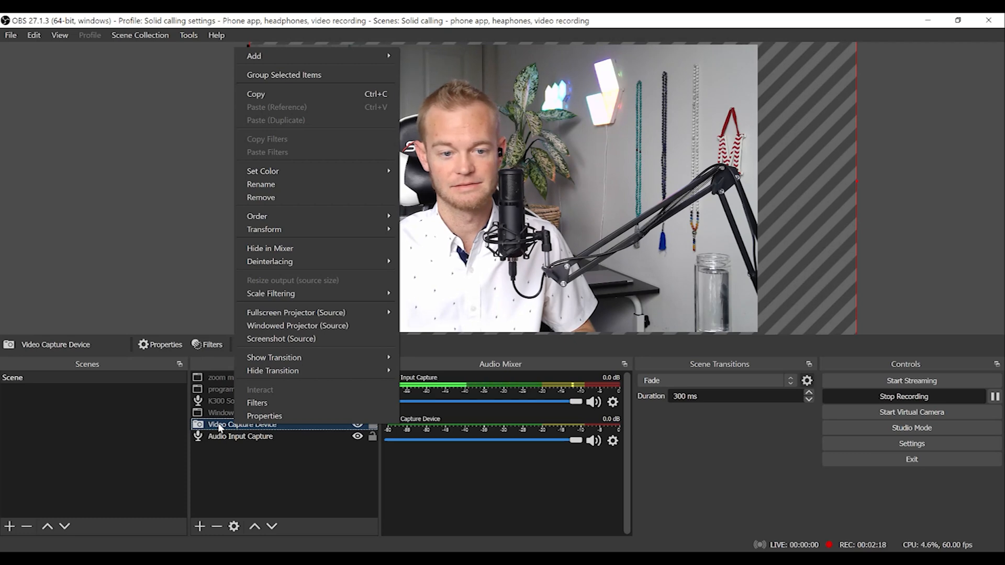
click(219, 428)
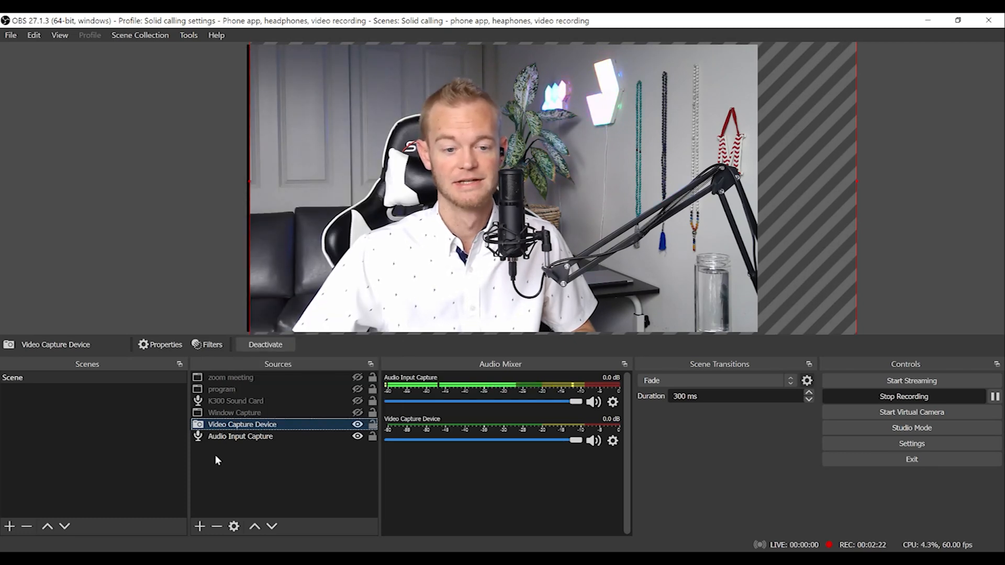
Add a new, visible video capture device source to the scene with the suggested name
click(200, 527)
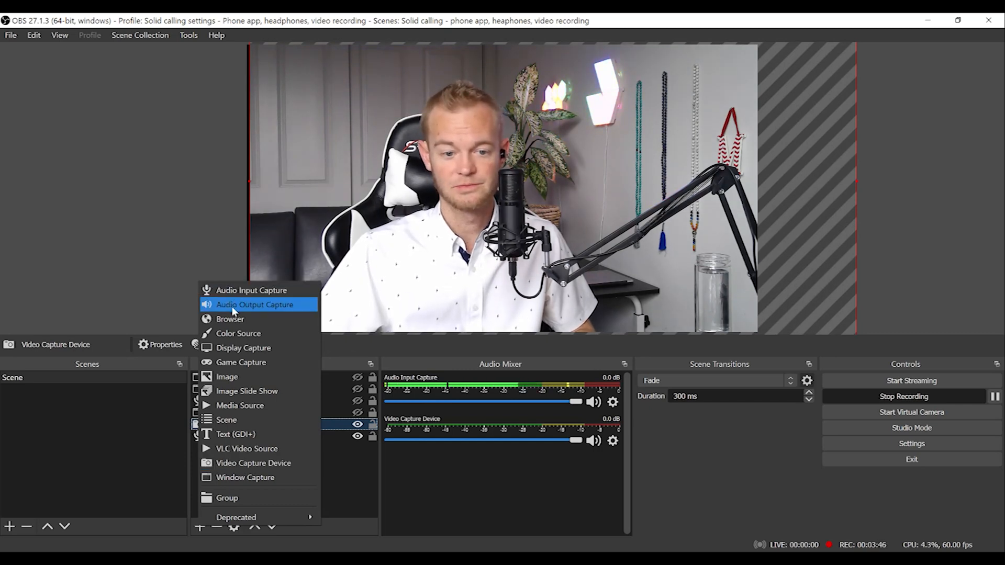
click(233, 463)
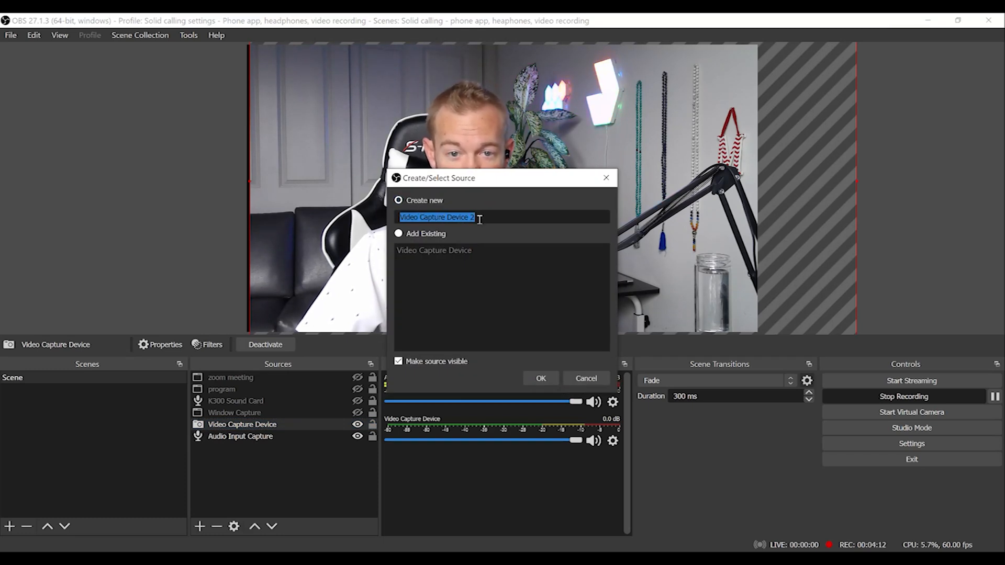
click(535, 377)
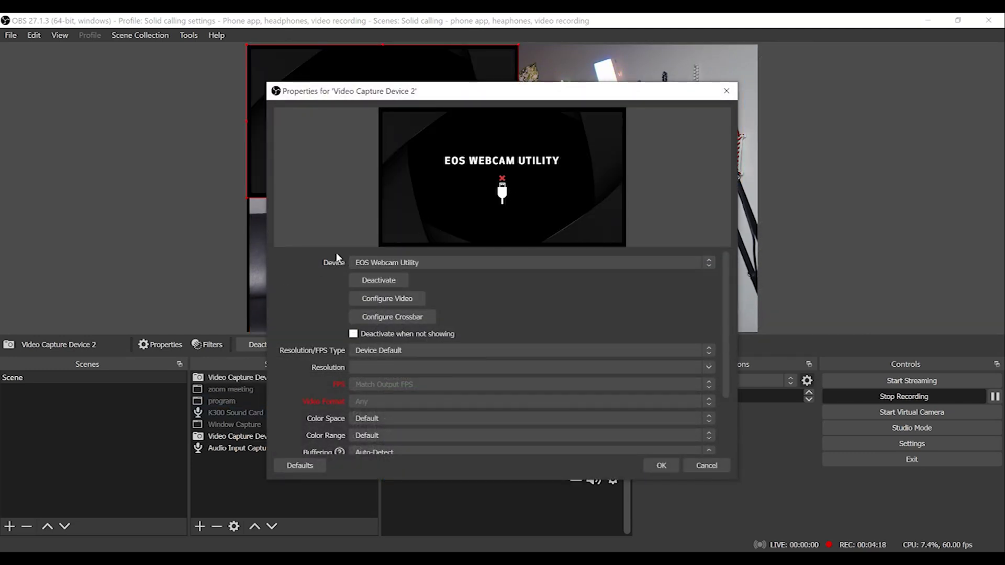
Try USB Camera, OBS Virtual Camera, Snap Camera and EOS Webcam Utility as the new source's device, ending on USB Camera
click(394, 264)
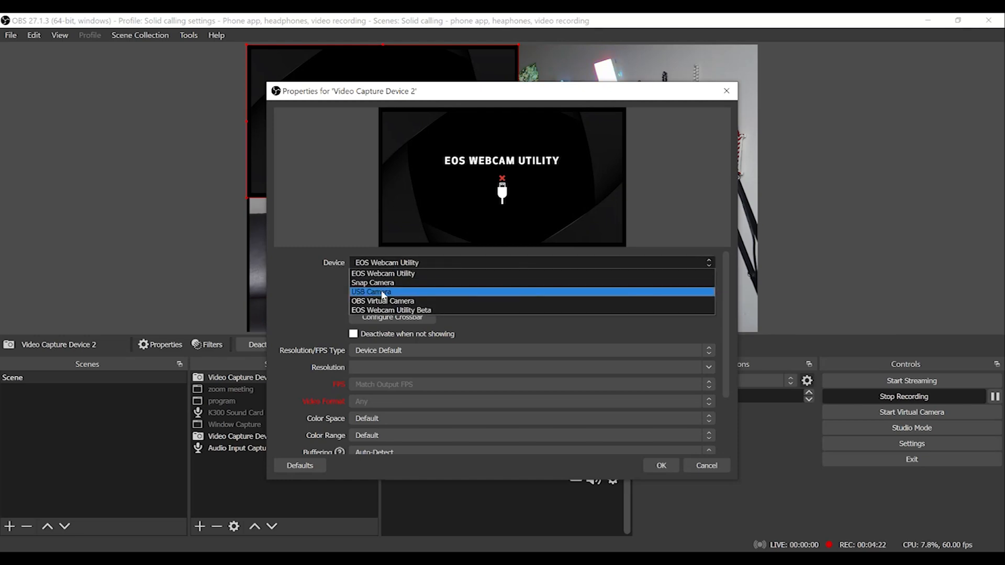
click(359, 292)
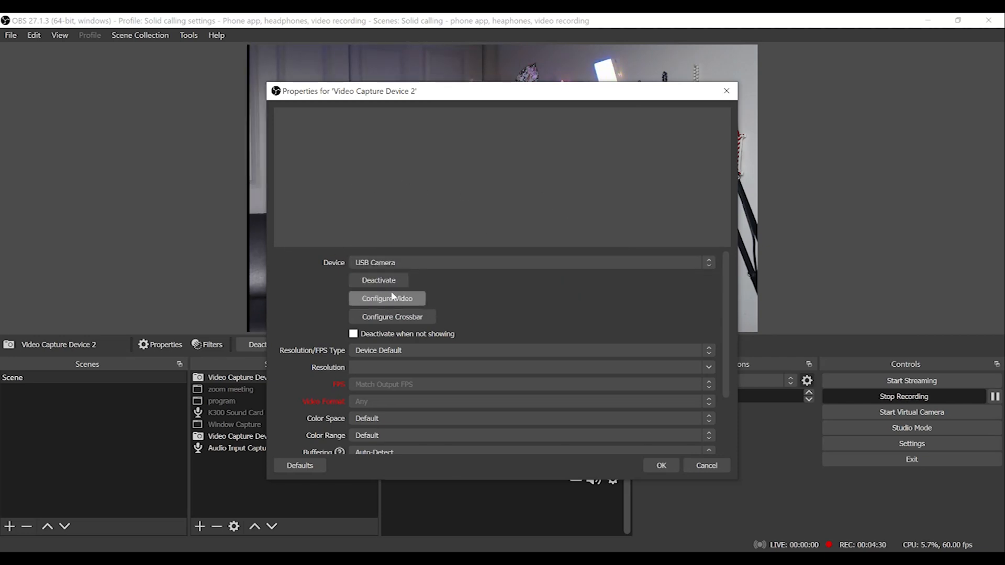
click(428, 262)
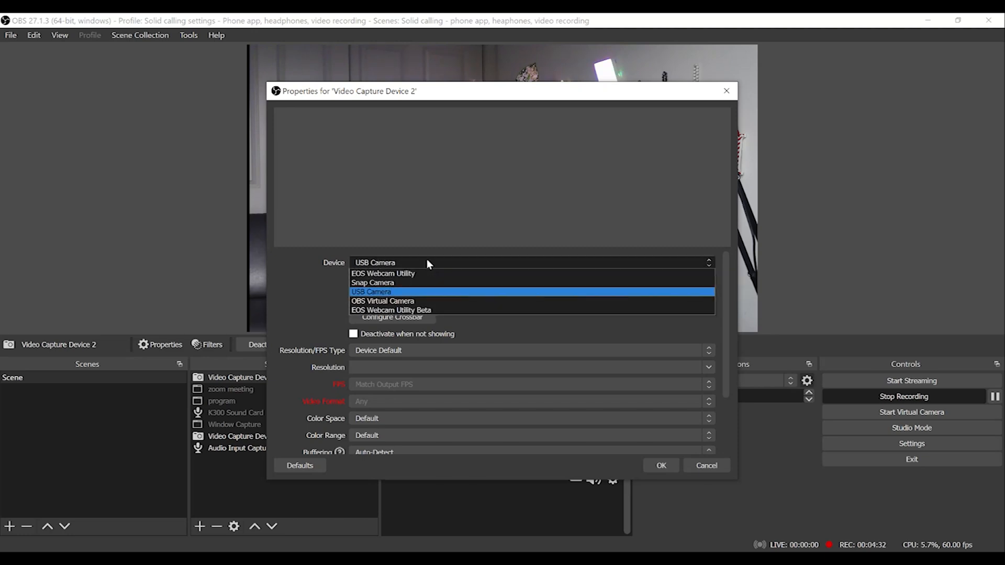
click(391, 301)
click(393, 262)
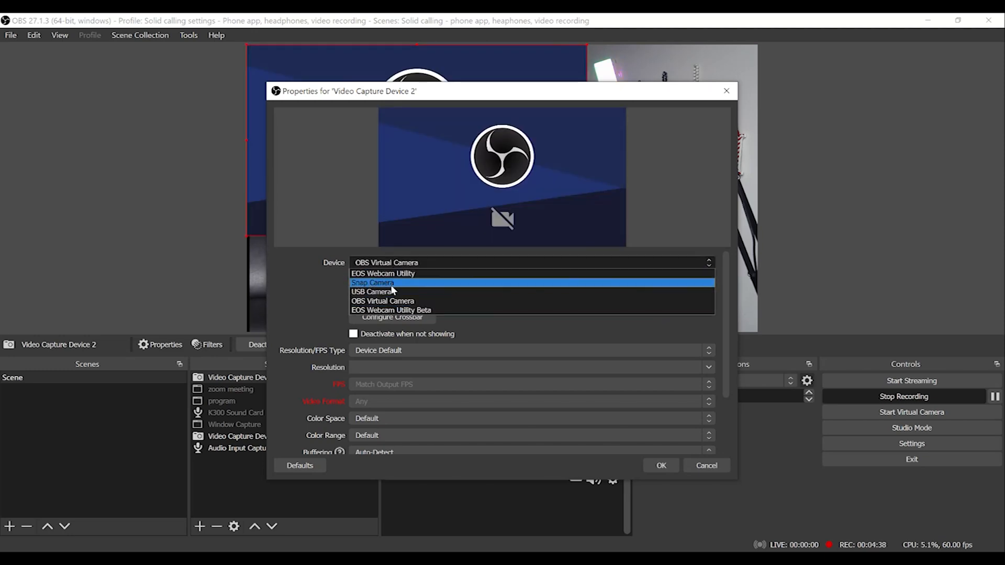
click(390, 285)
click(395, 266)
click(392, 272)
click(393, 265)
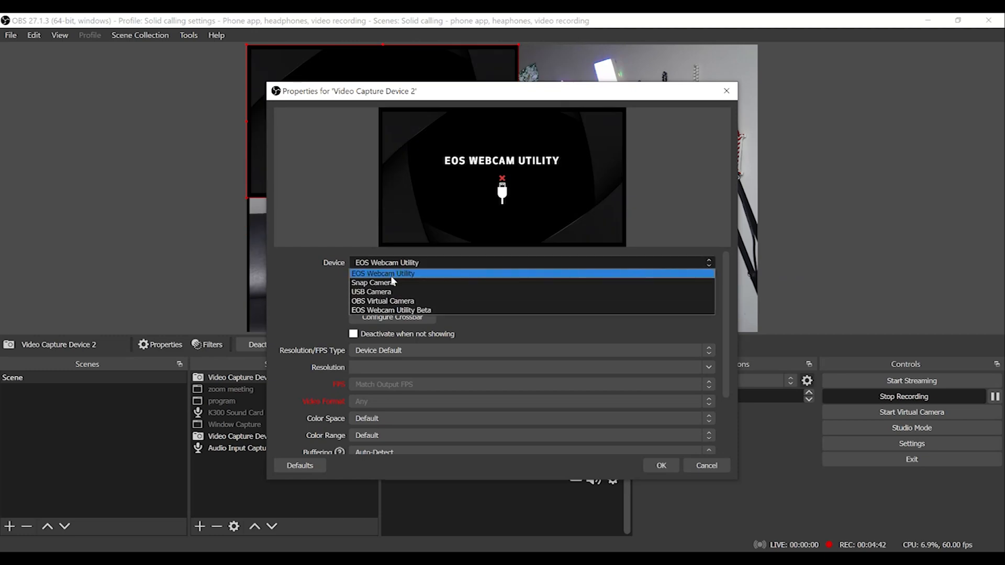
click(386, 291)
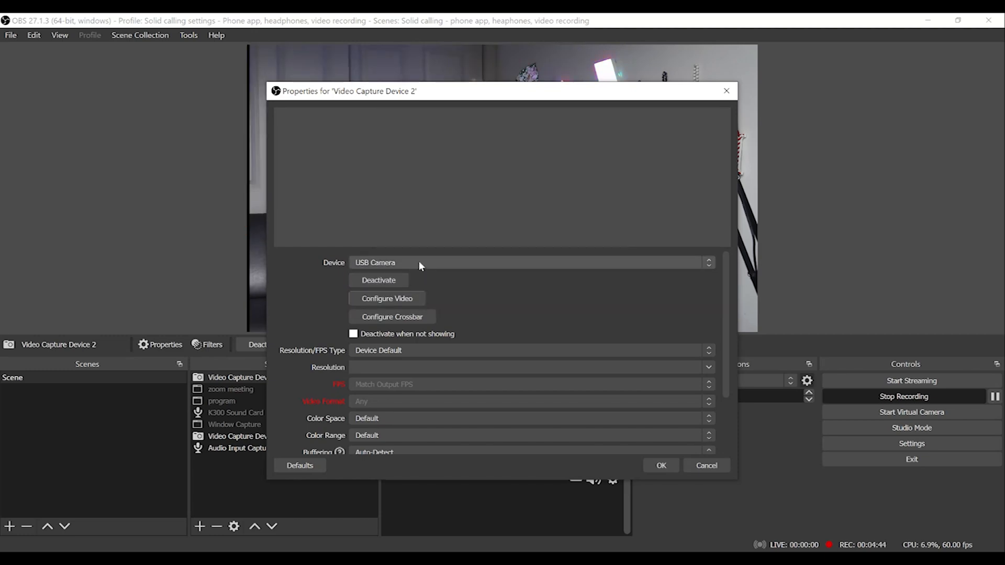
Examine the USB camera's video settings, power line frequency options and remaining source properties, cancelling without changes
click(398, 299)
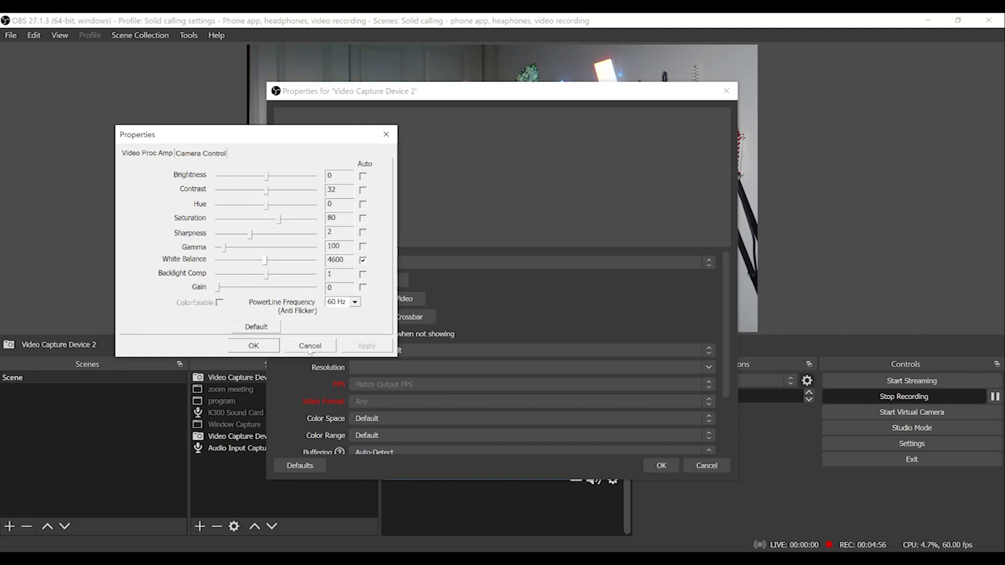
click(355, 302)
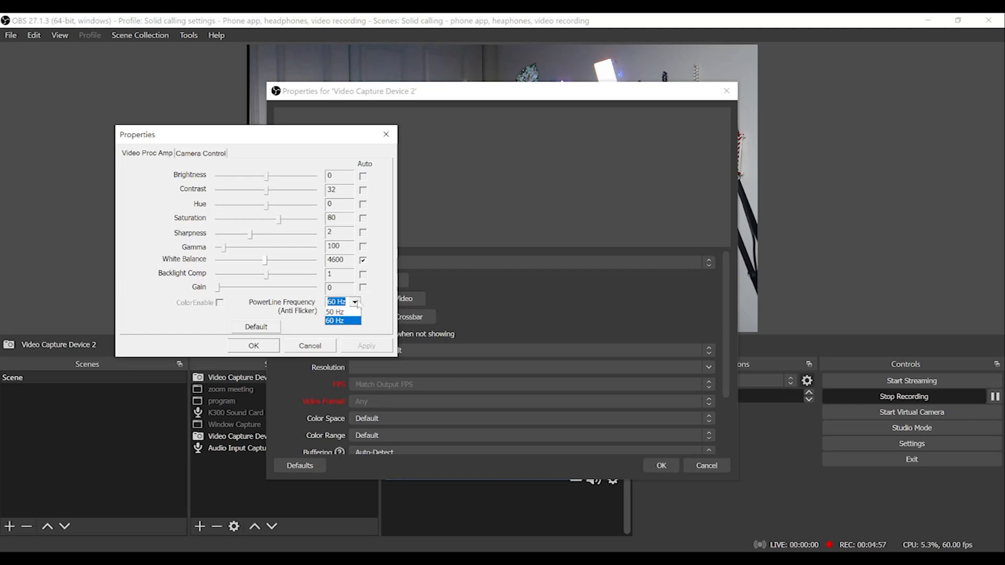
click(356, 303)
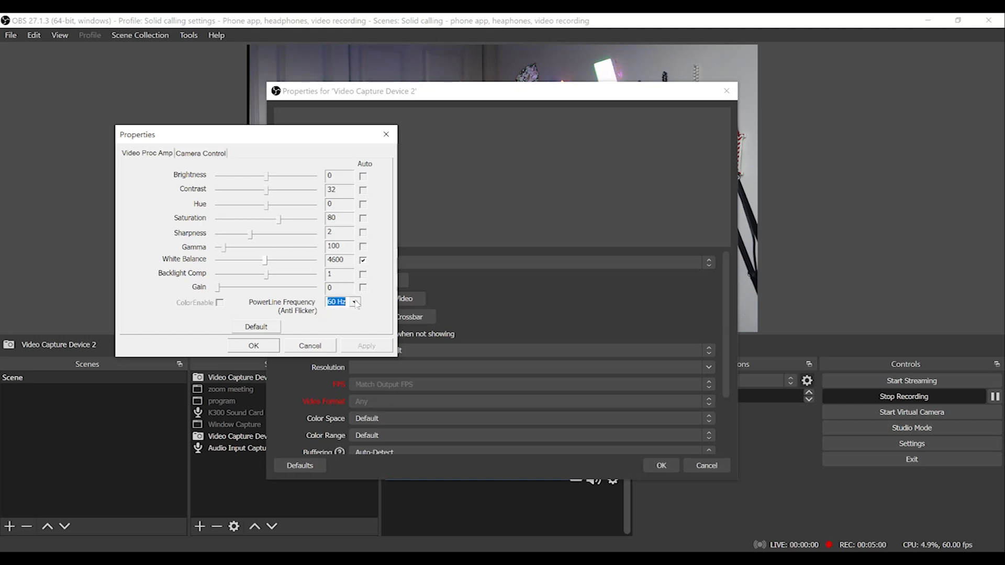
click(310, 347)
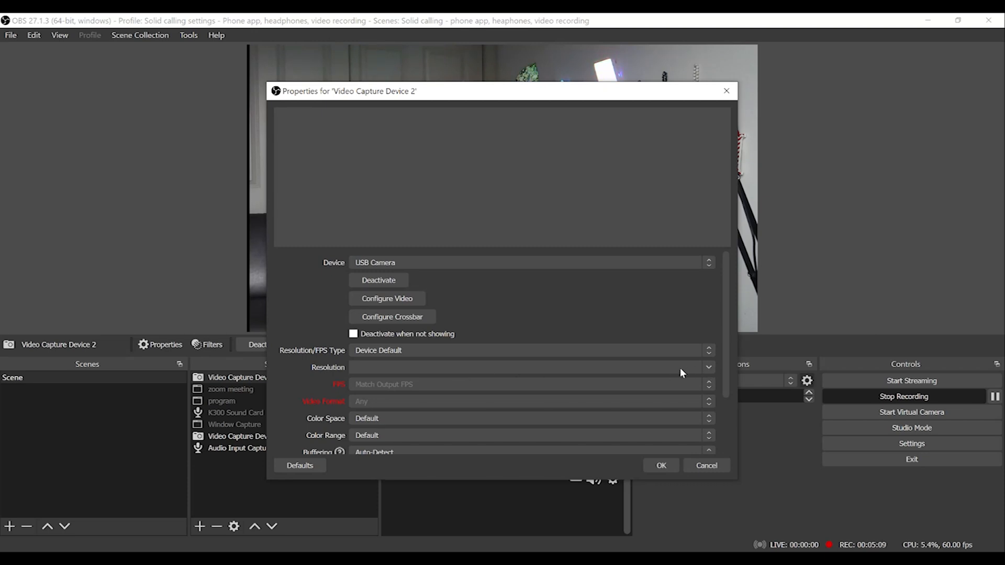
scroll(408, 388, down, 3)
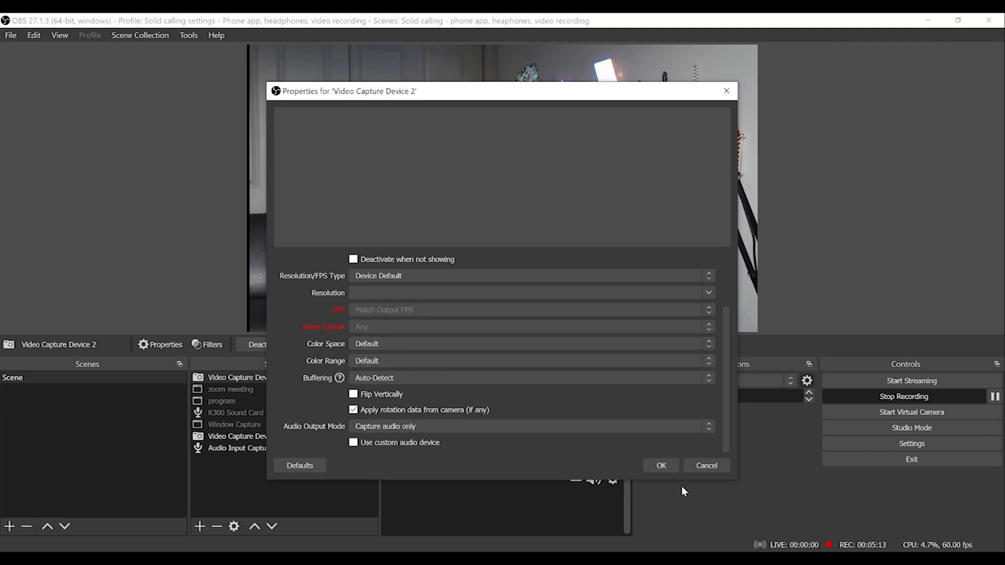
click(696, 466)
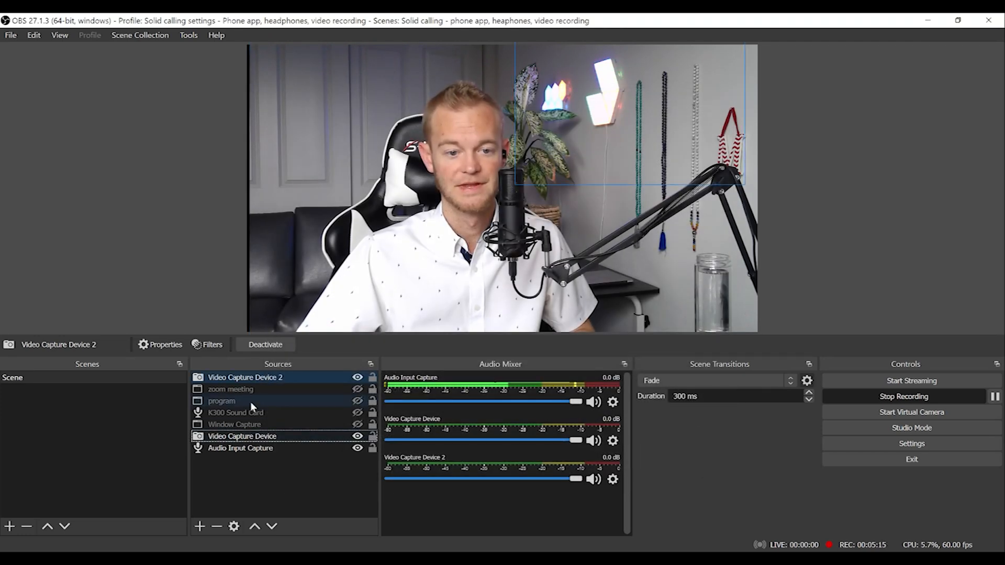
Remove the Video Capture Device 2 source from the scene and confirm the removal
right_click(250, 376)
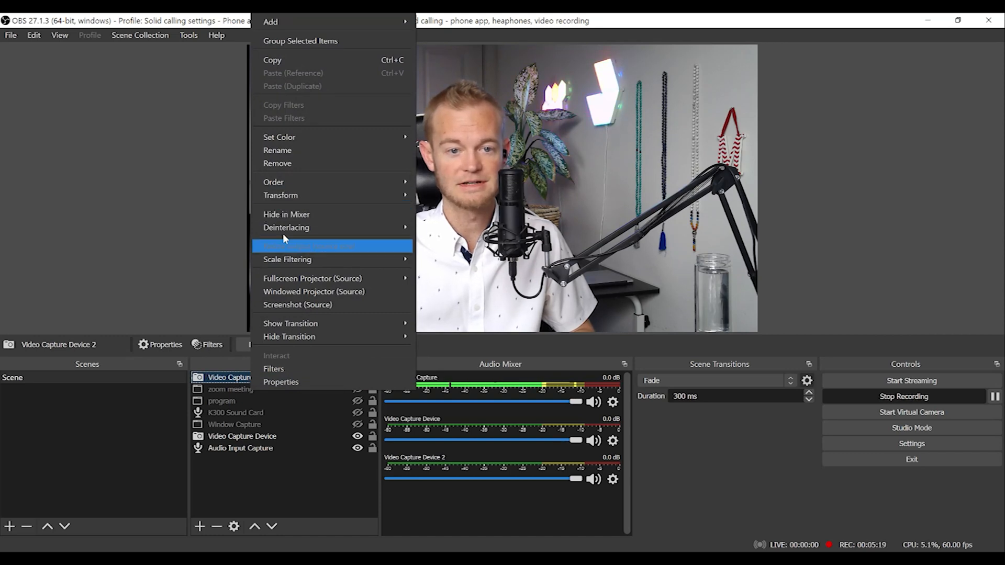
click(278, 163)
click(560, 306)
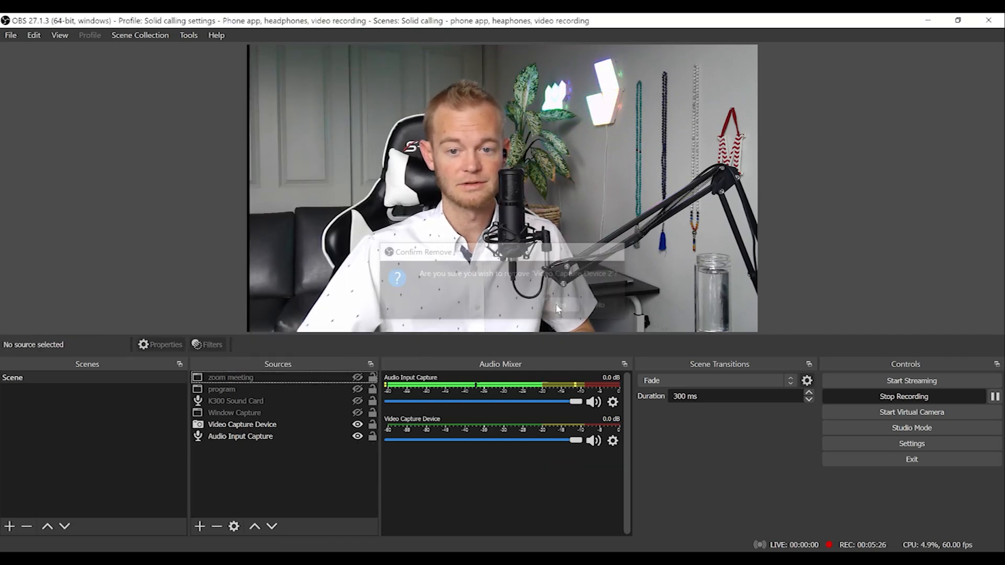
Open the properties of the original Video Capture Device source
click(239, 426)
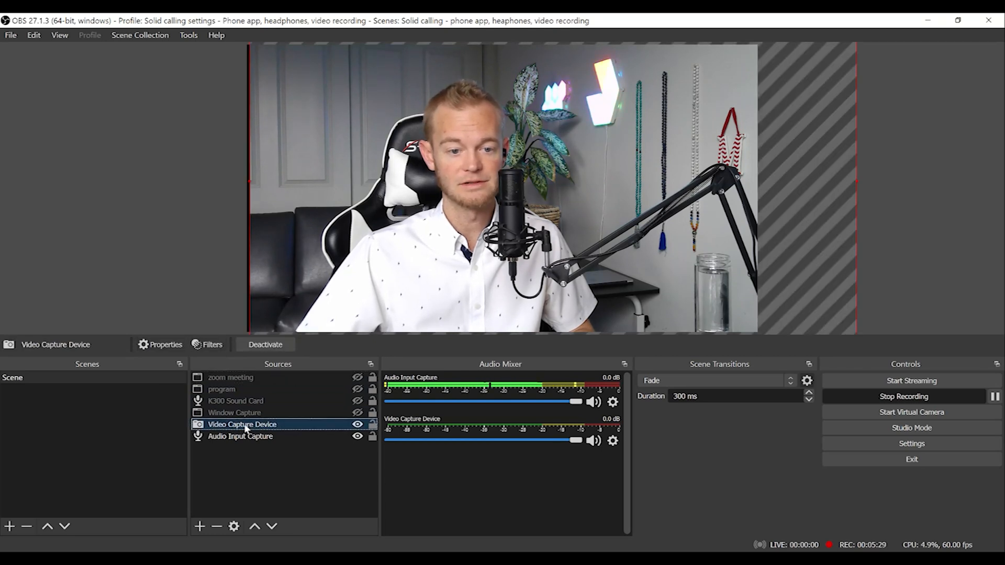
right_click(243, 428)
click(261, 418)
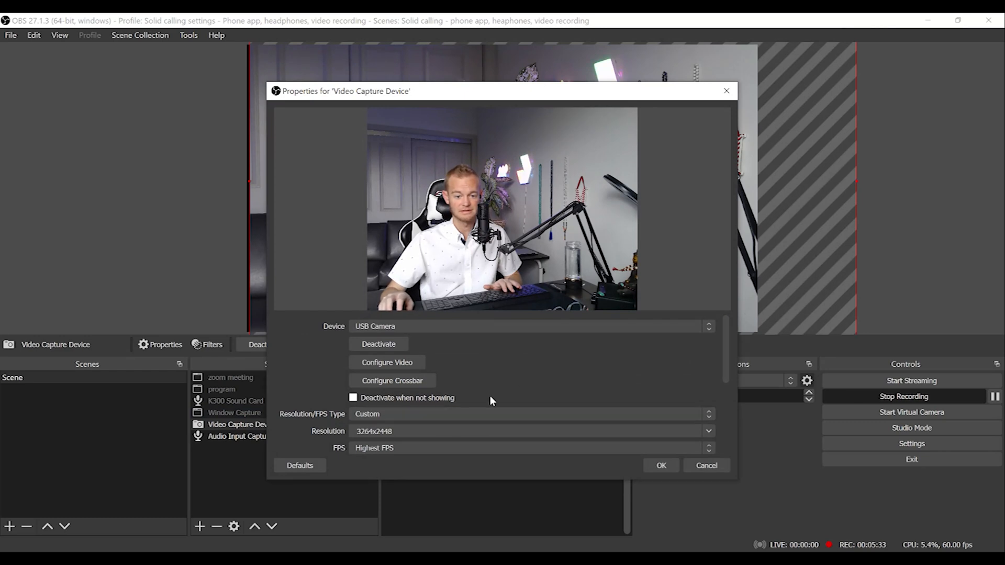
Try Snap Camera and EOS Webcam Utility as the source's device, and return it to USB Camera
click(448, 325)
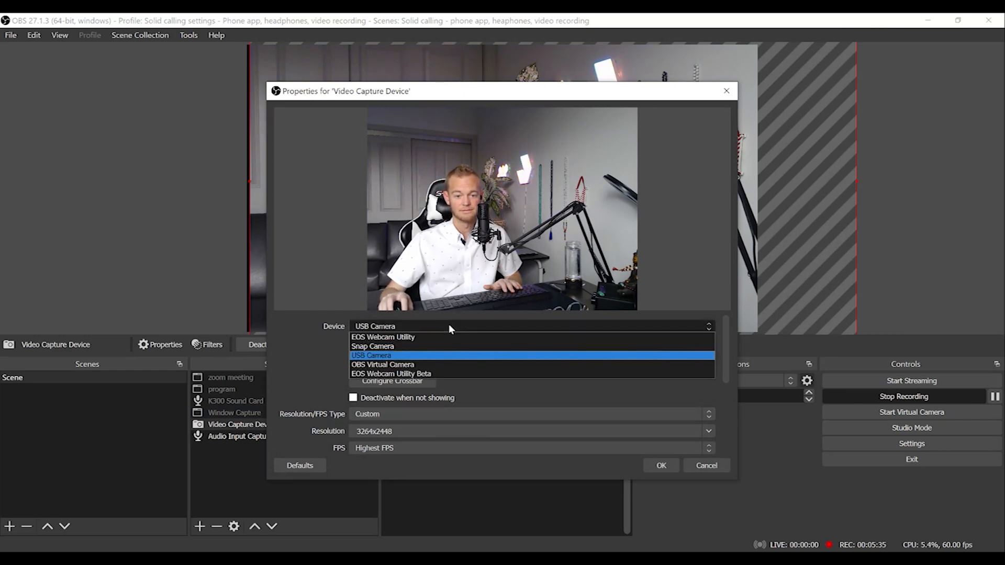
click(376, 346)
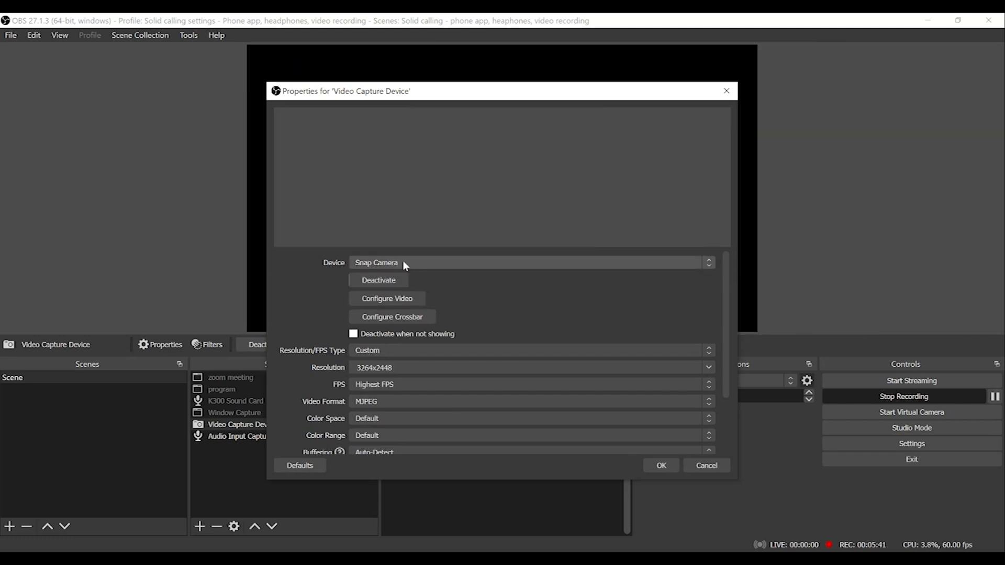
click(410, 263)
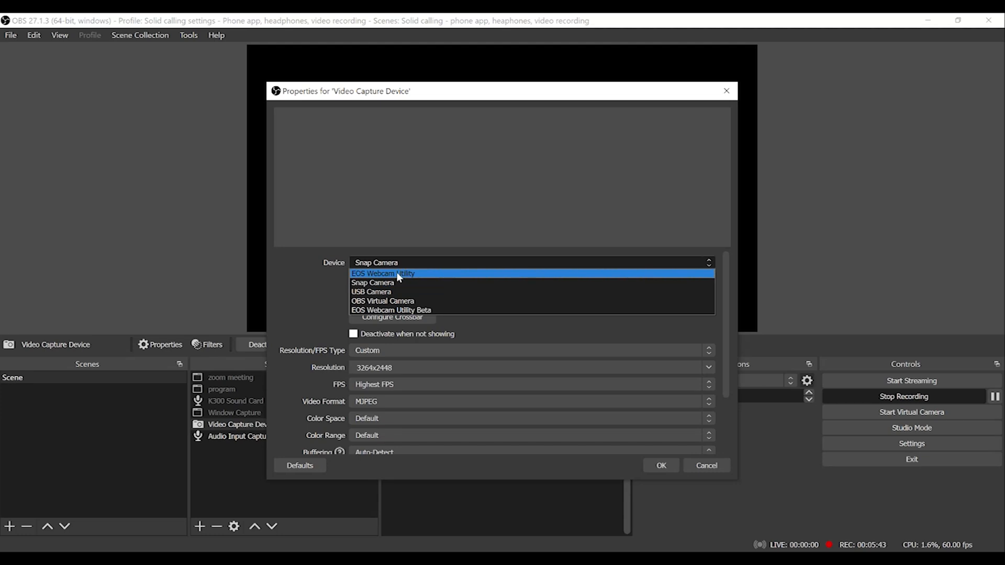
click(399, 275)
click(411, 266)
click(373, 292)
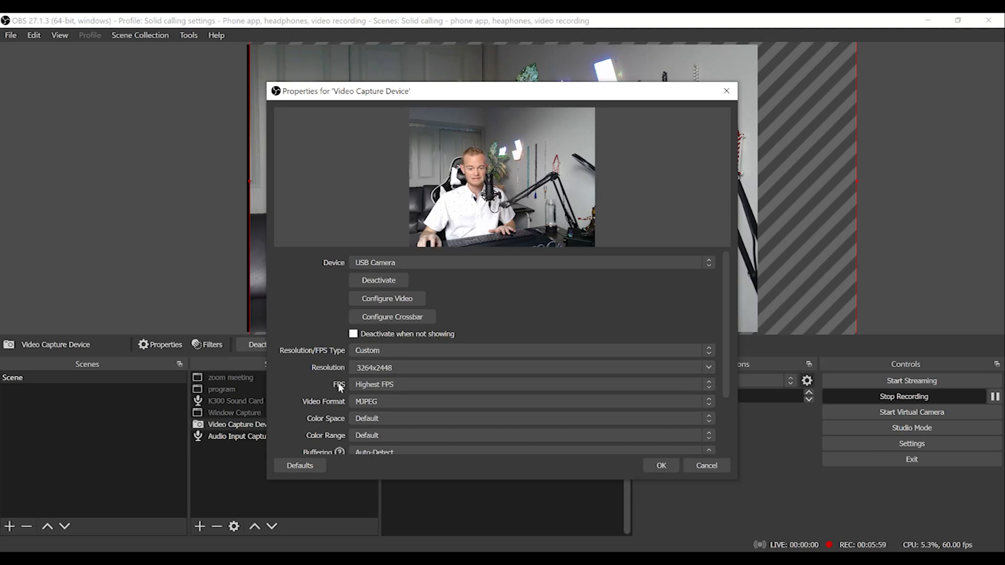
Choose 3264x2448 as the custom resolution of the USB camera source
click(710, 368)
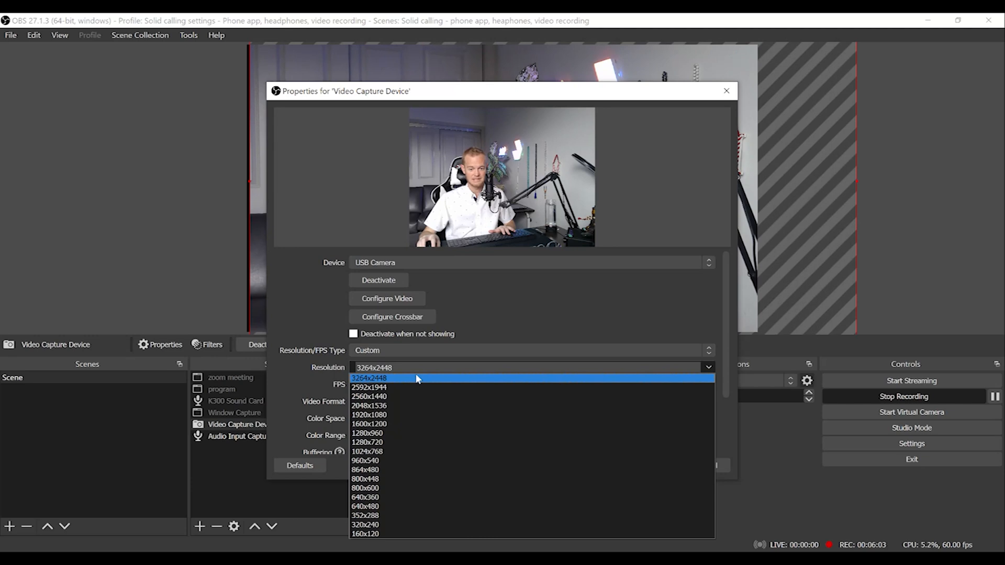
click(368, 379)
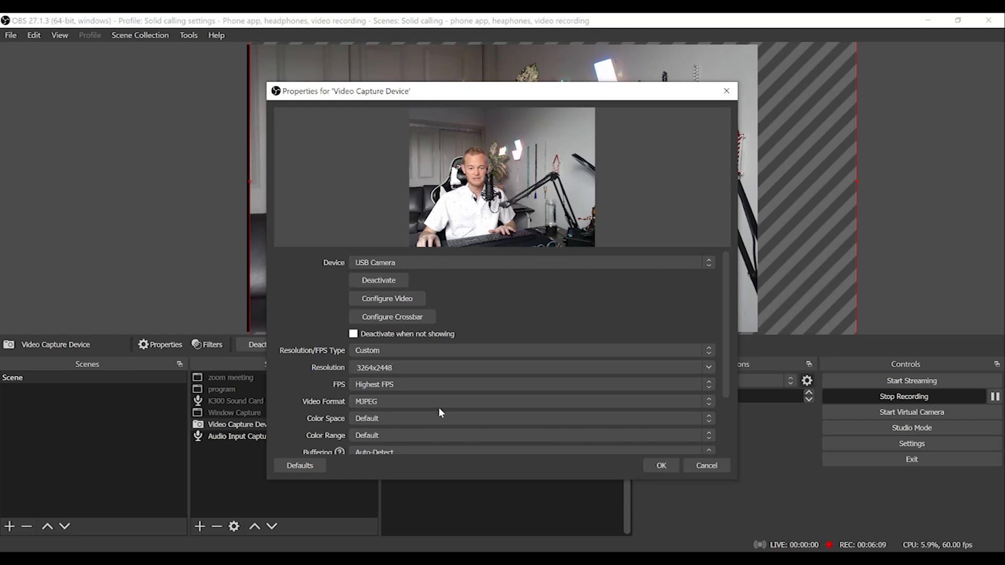
scroll(504, 418, down, 1)
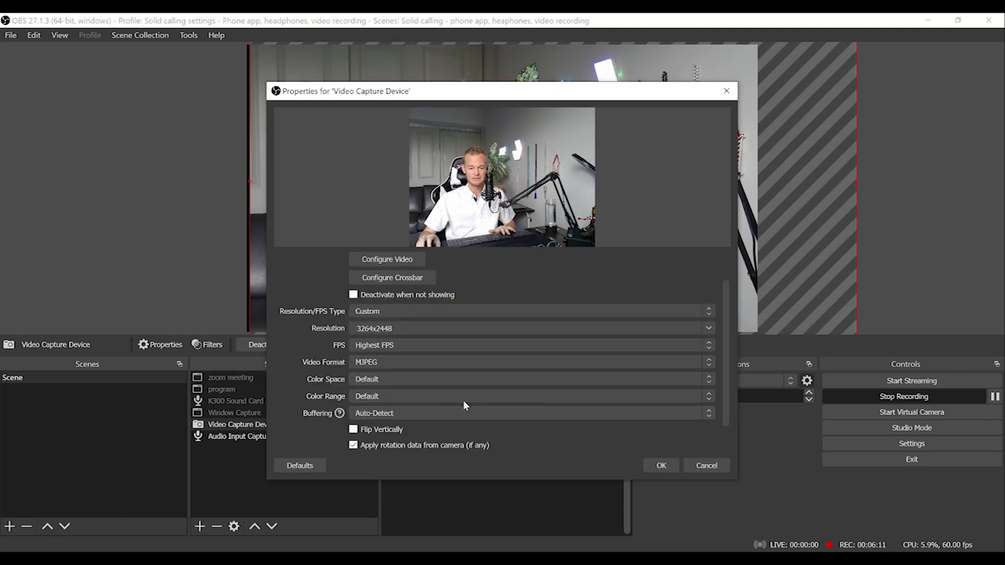
Accept the video capture device's properties and look over the source types that can be added
click(664, 466)
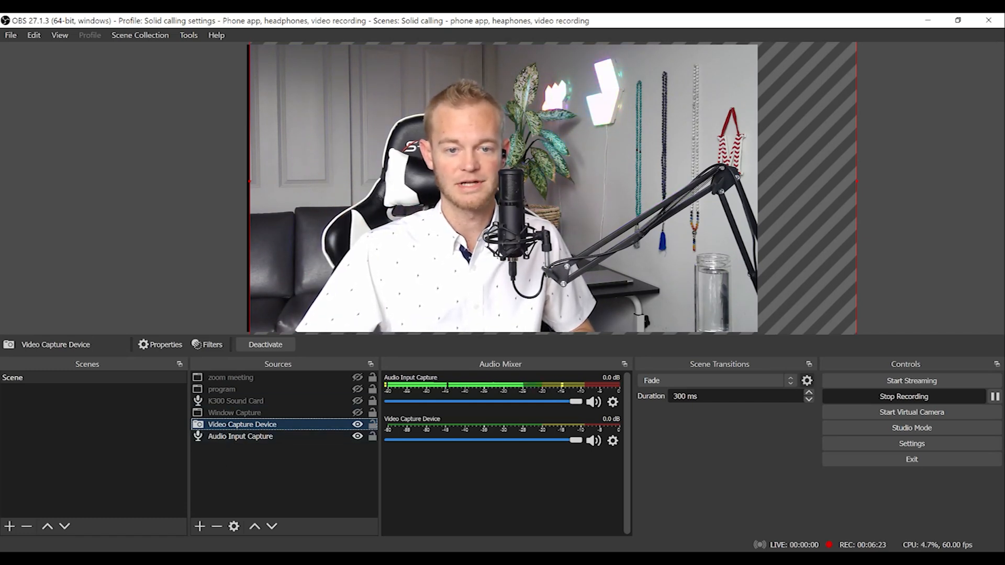
click(200, 527)
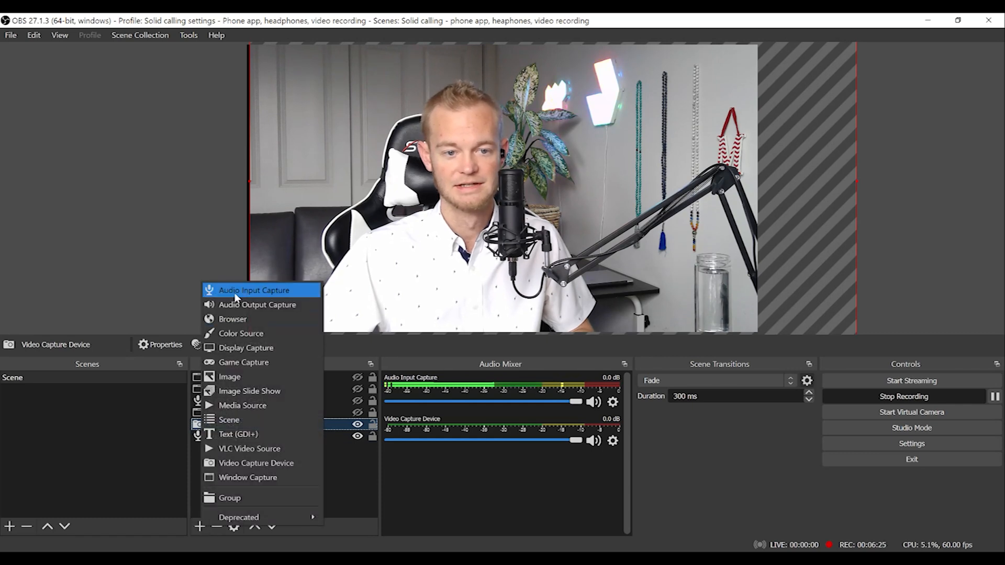
click(344, 456)
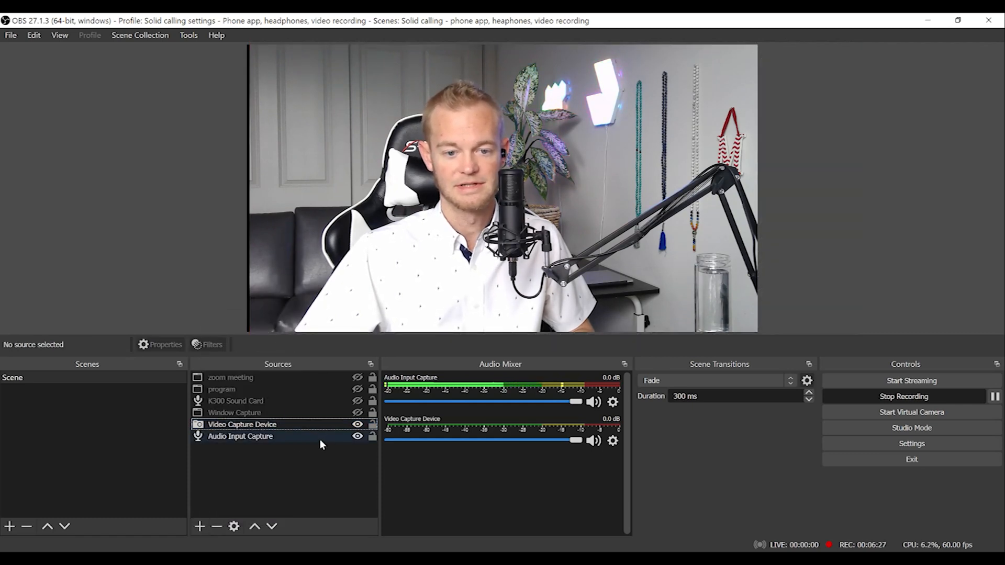
Set the Audio Input Capture source's device to Microphone (USB Condenser Microphone), reviewing the other available devices, and confirm its properties
click(235, 435)
right_click(225, 440)
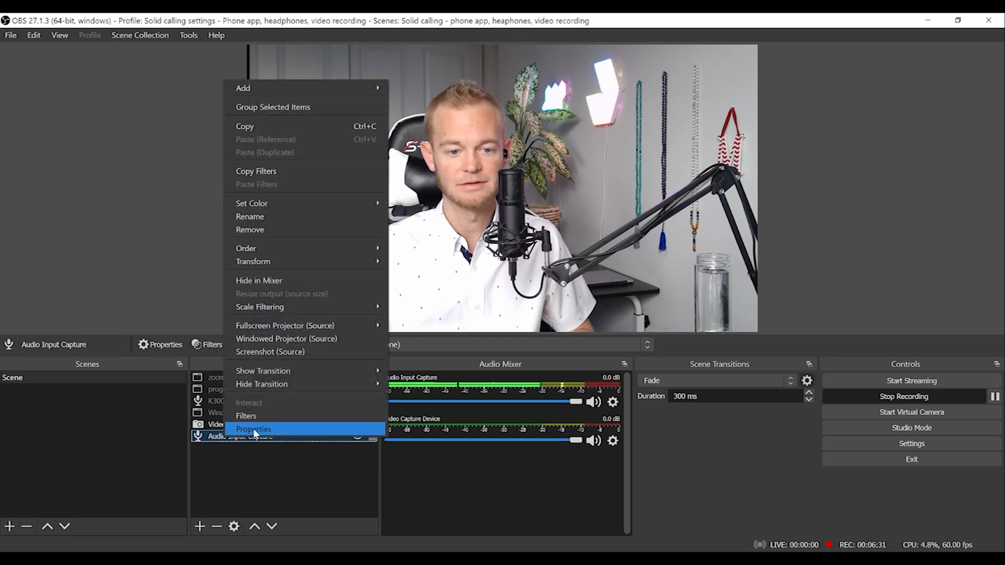
click(254, 429)
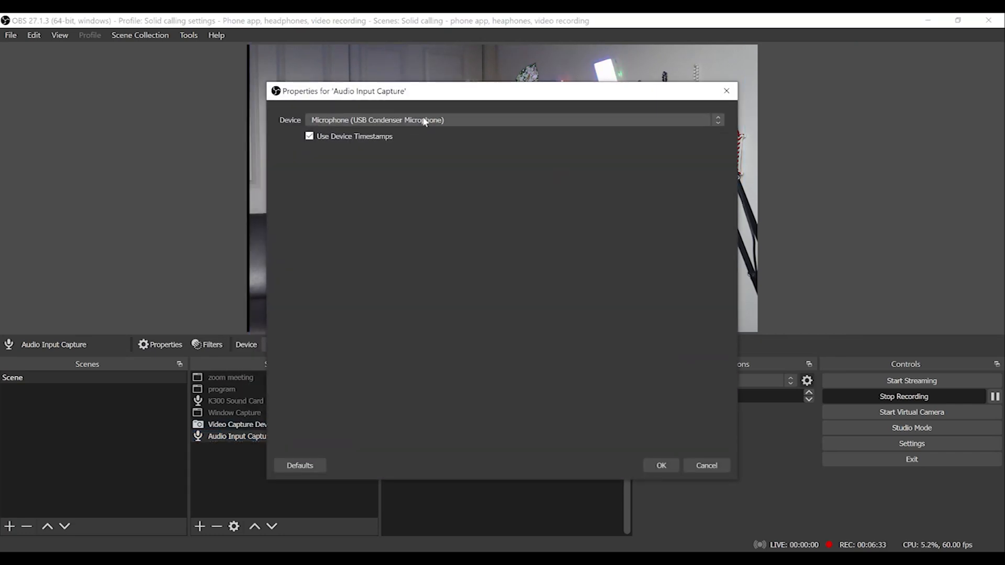
click(379, 121)
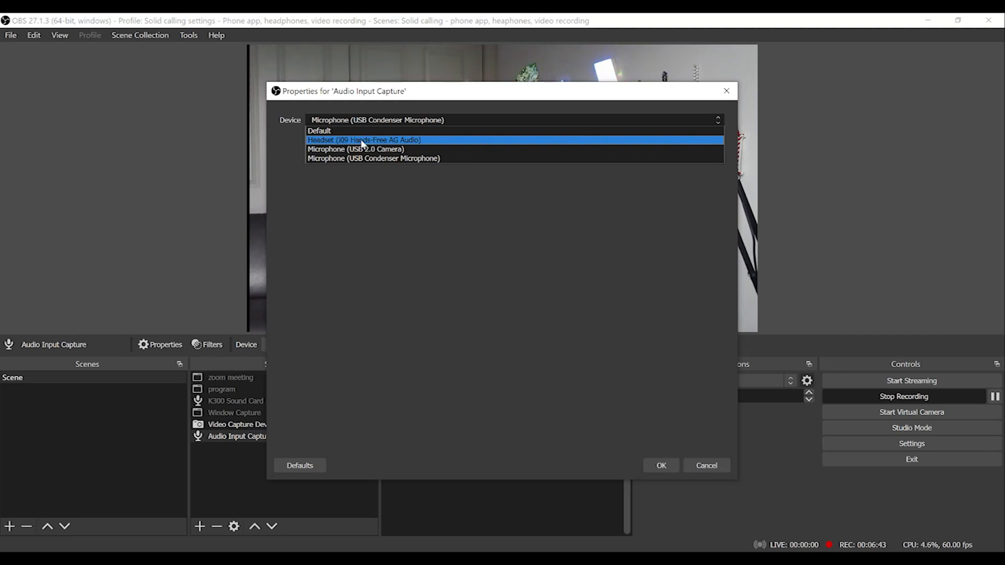
click(350, 158)
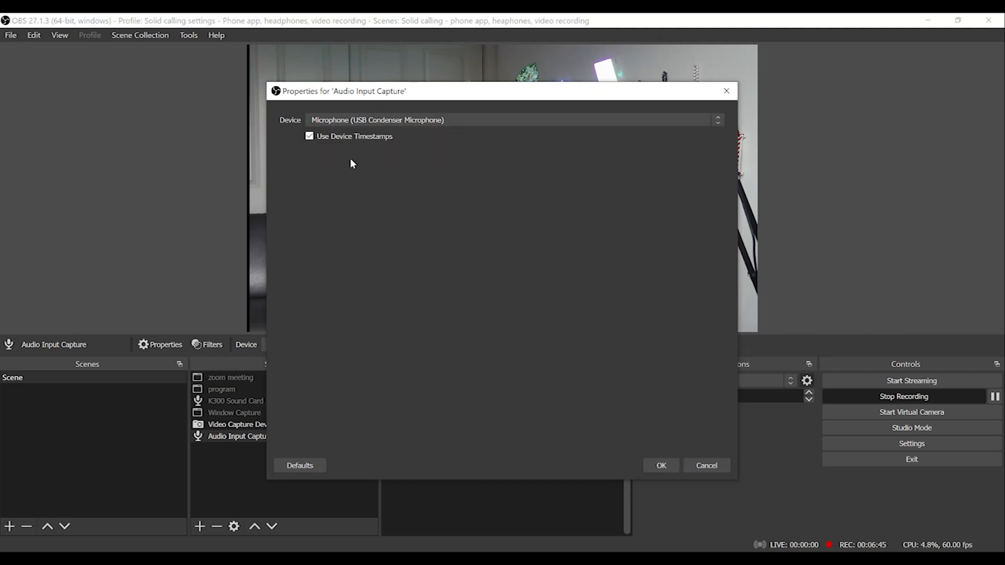
click(378, 120)
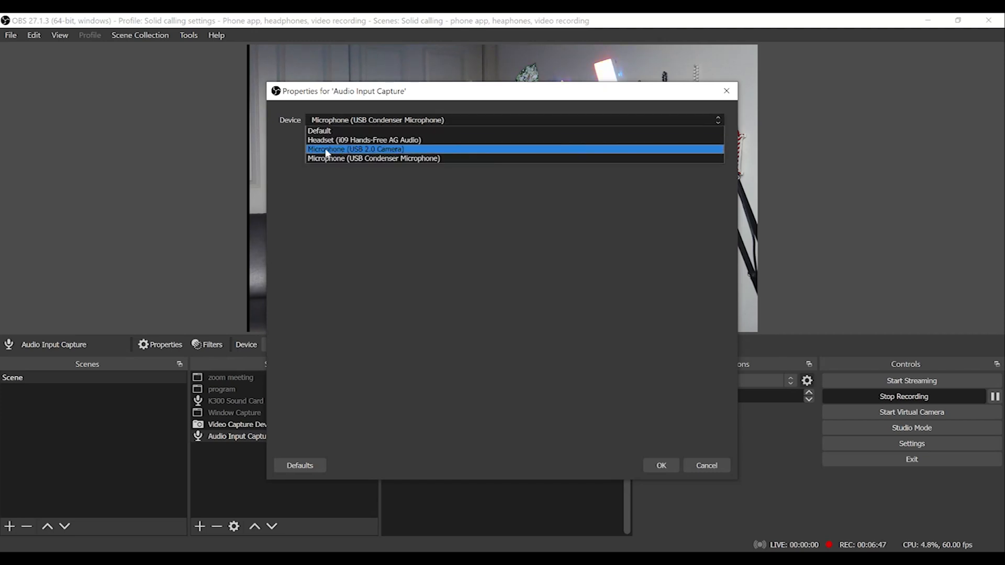
click(365, 149)
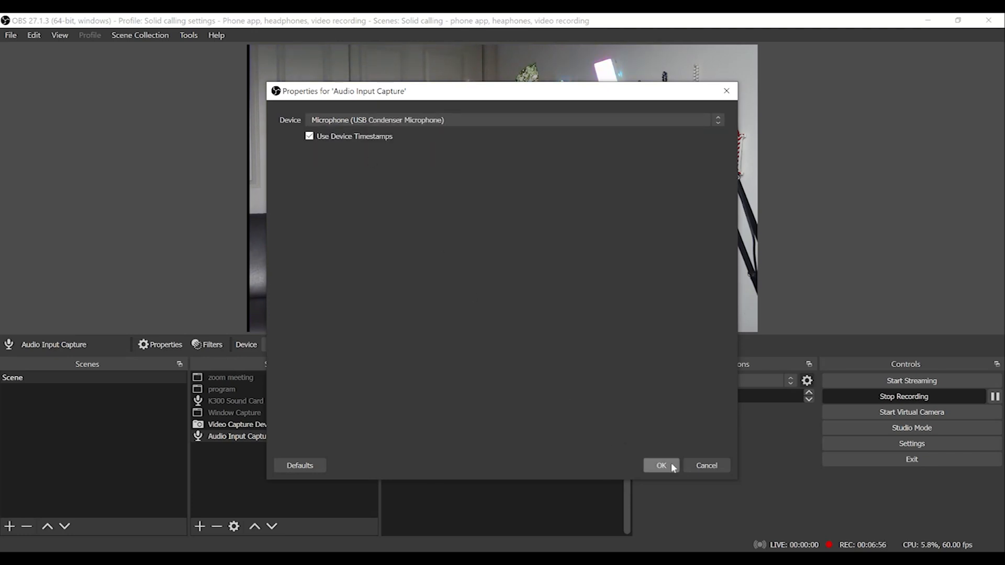
click(672, 467)
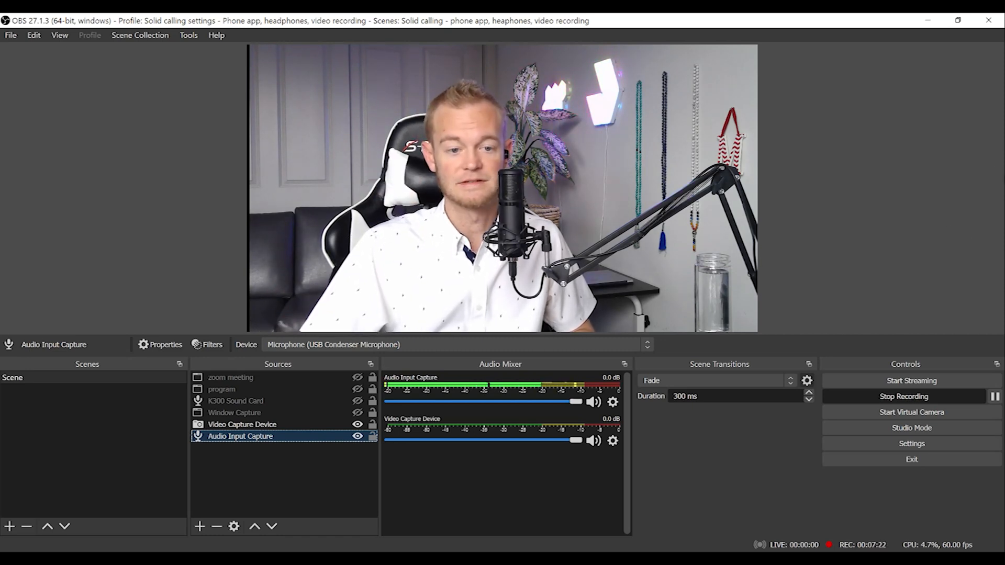
Look over the addable source types again and open the properties of the zoom meeting source
click(200, 527)
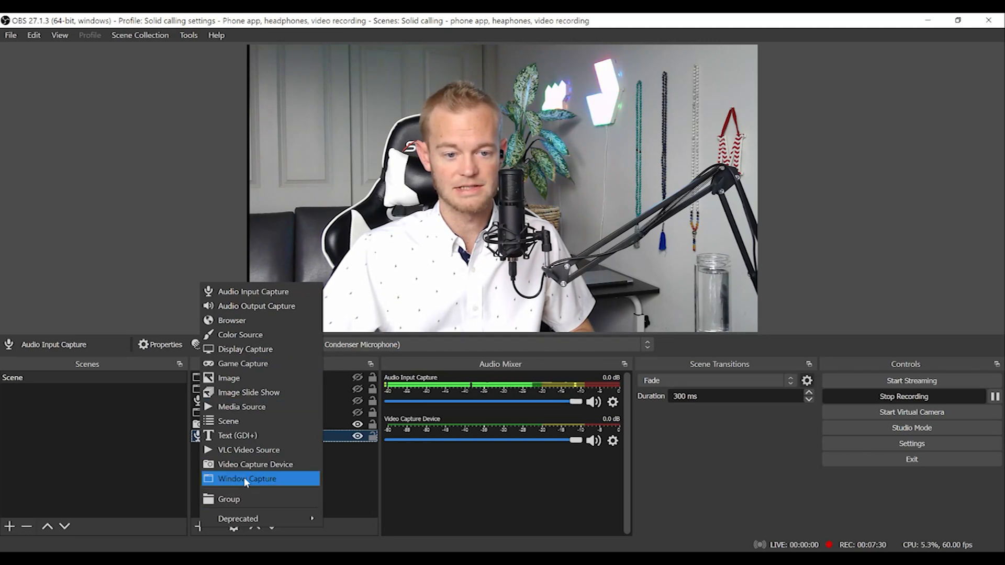
click(338, 473)
click(232, 378)
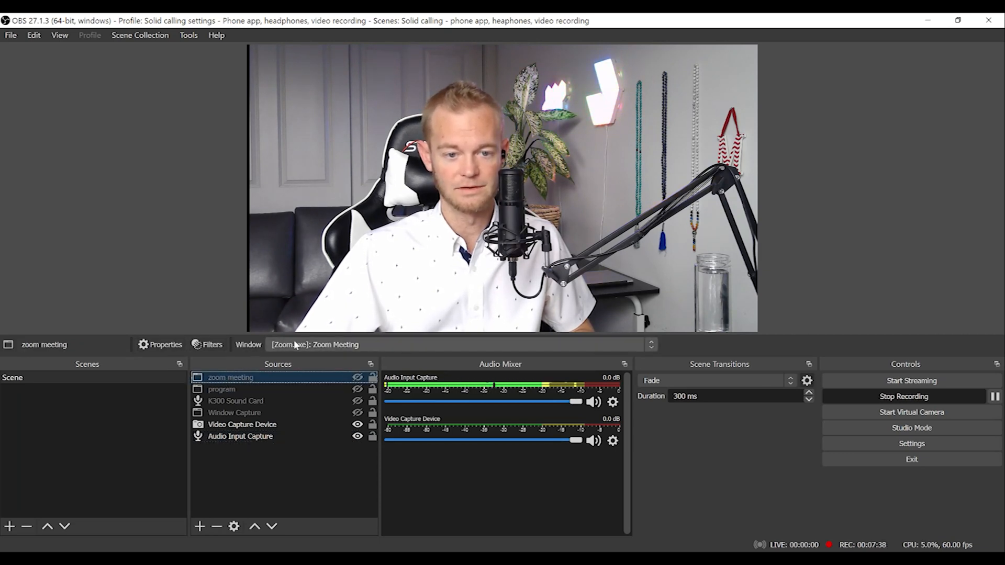
right_click(234, 376)
click(281, 371)
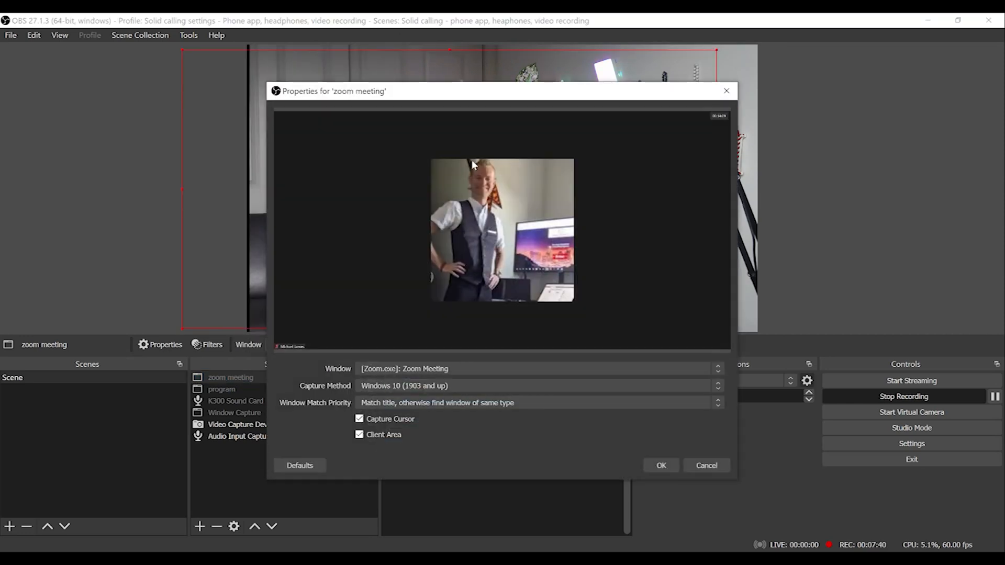
Try TechSmith Snagit Recorder as the captured window, return it to [Zoom.exe]: Zoom Meeting, and confirm the properties
click(432, 369)
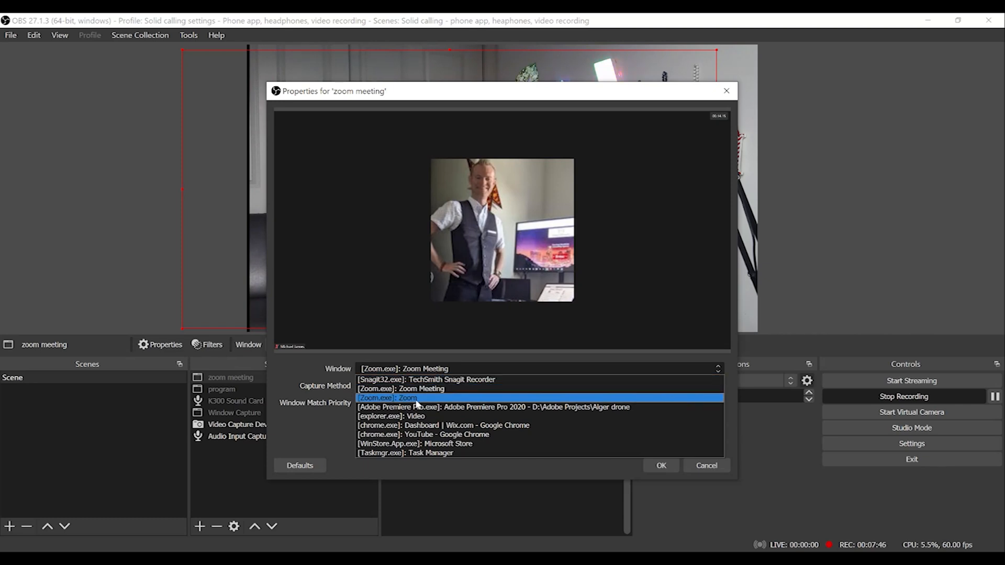
click(420, 379)
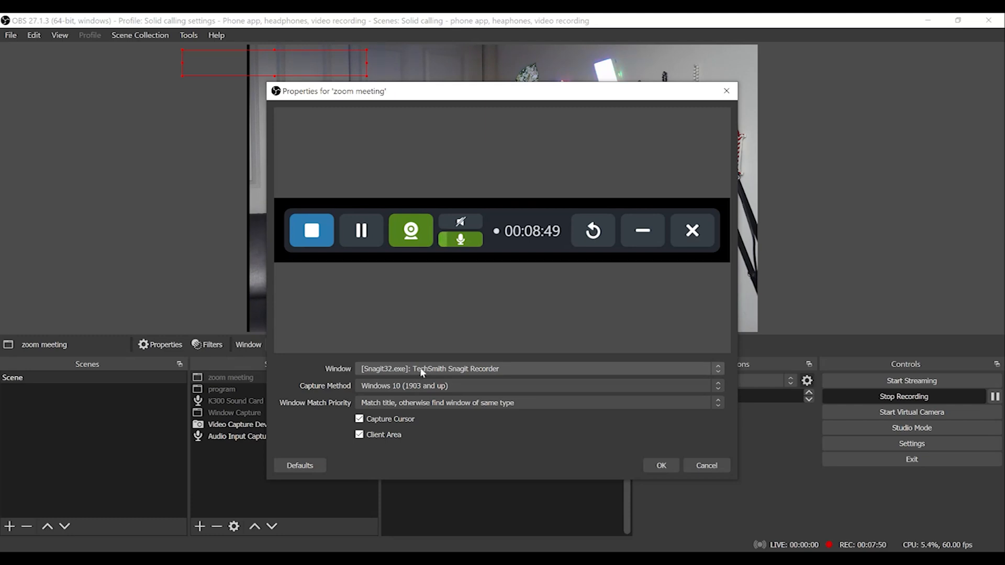
click(426, 372)
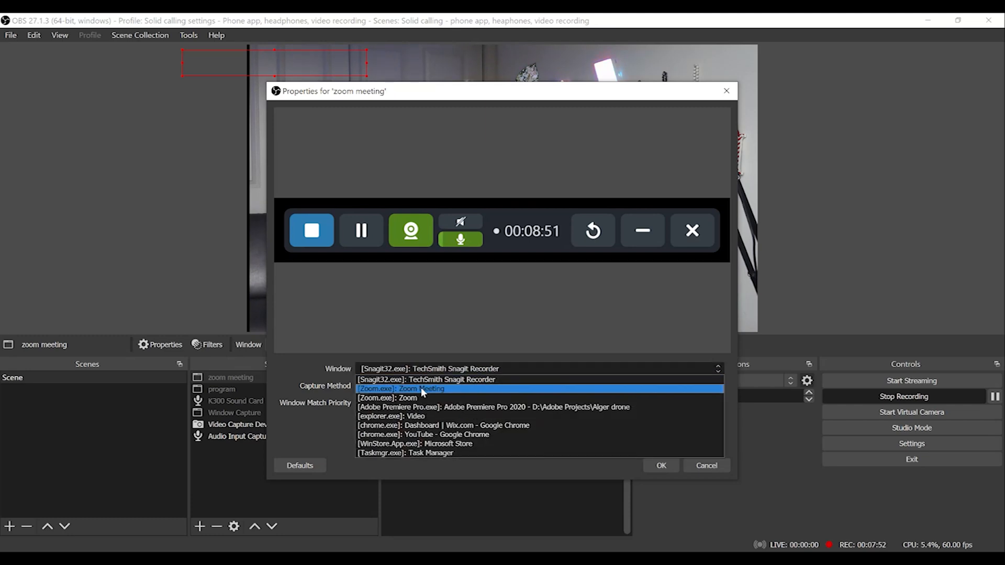
click(420, 388)
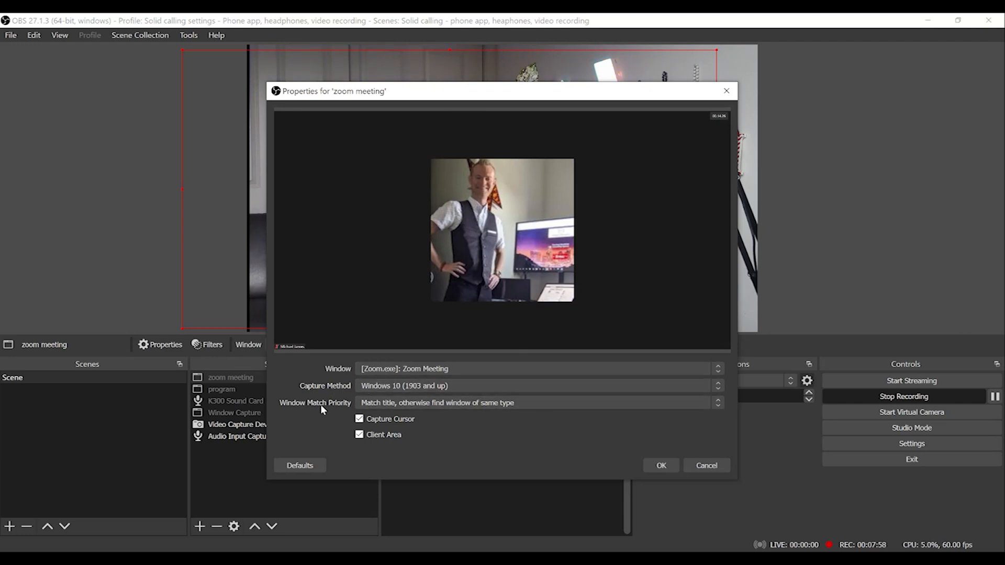
click(663, 465)
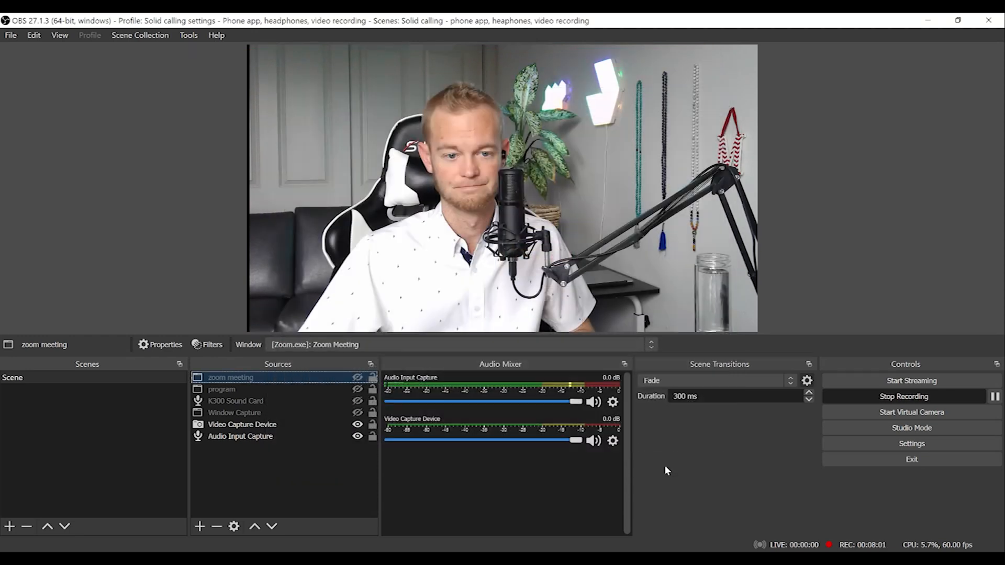
Make the zoom meeting source visible and move it toward the right side of the canvas to uncover the camera picture
click(357, 378)
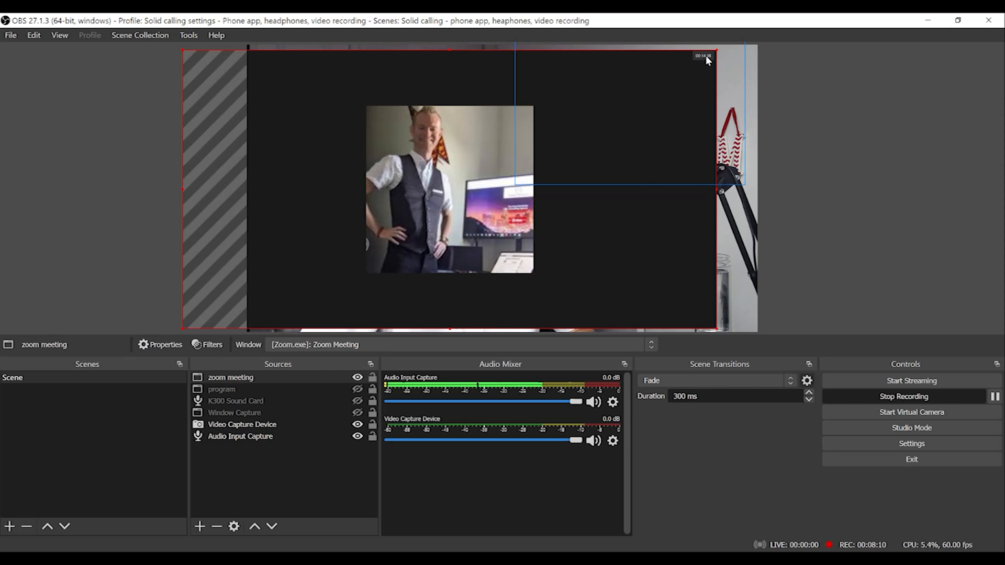
click(639, 208)
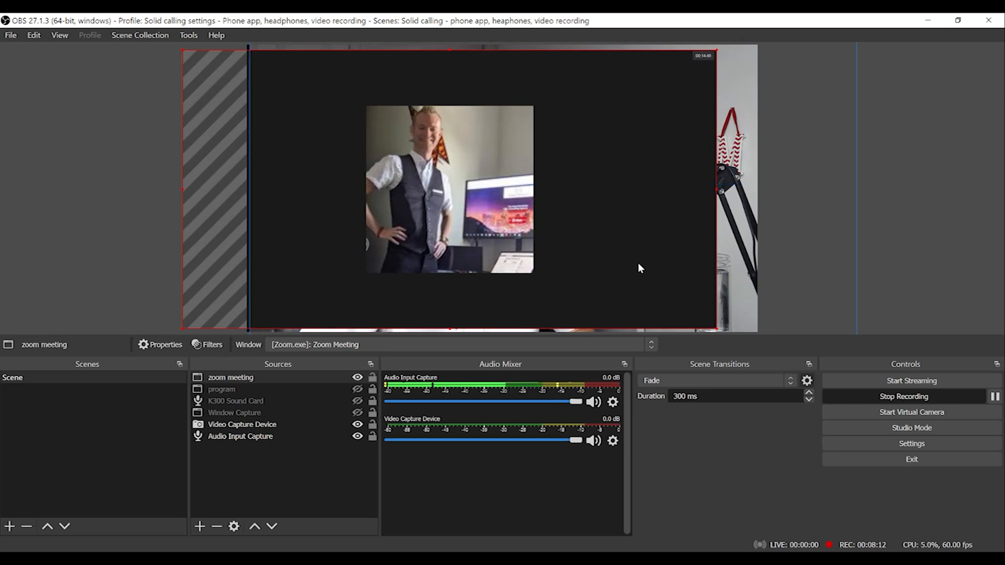
drag(646, 168, 643, 170)
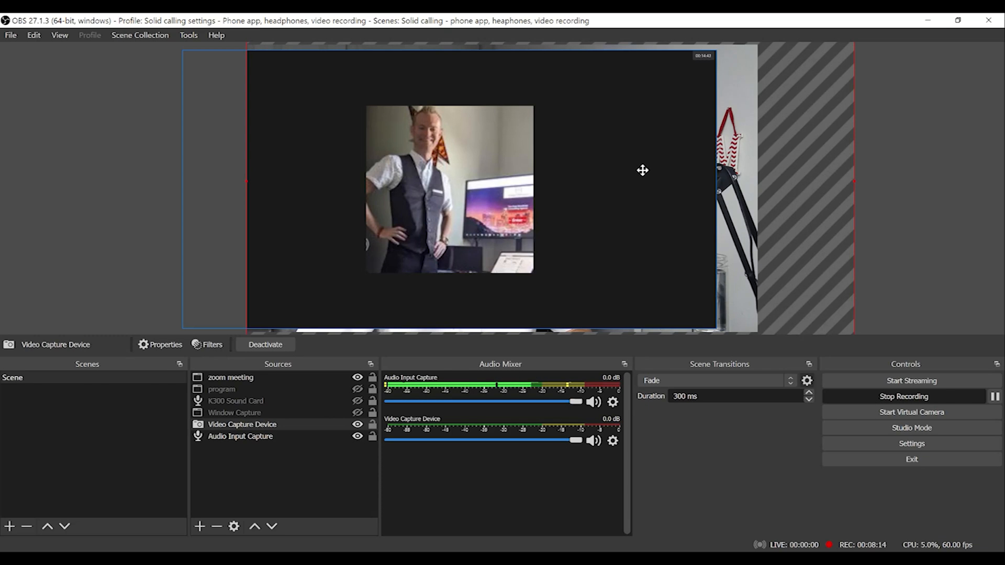
click(644, 174)
drag(639, 258, 984, 253)
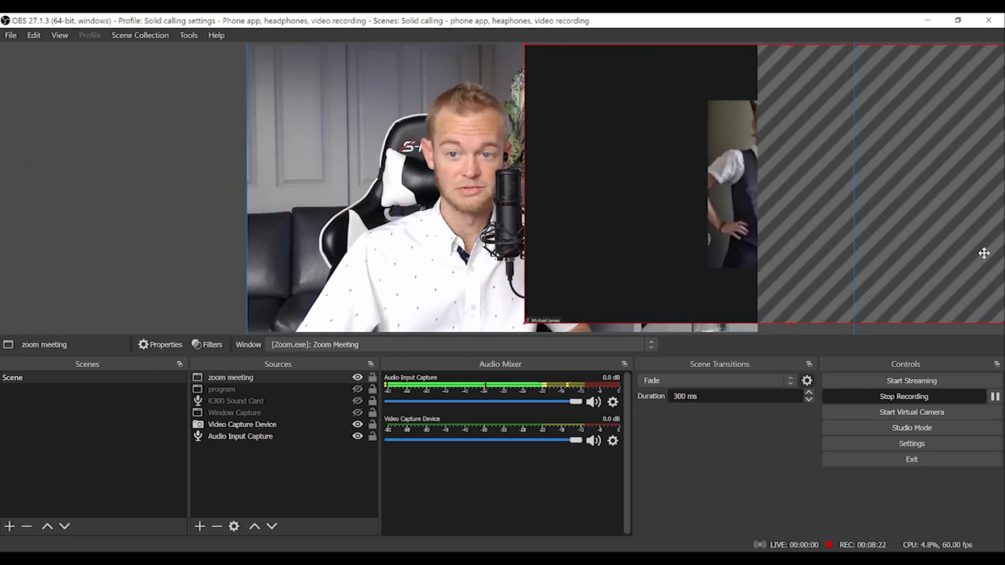
Shrink the zoom meeting source and place it beside the speaker at the canvas's upper right, partly past the edge
drag(526, 46, 680, 199)
drag(693, 242, 541, 204)
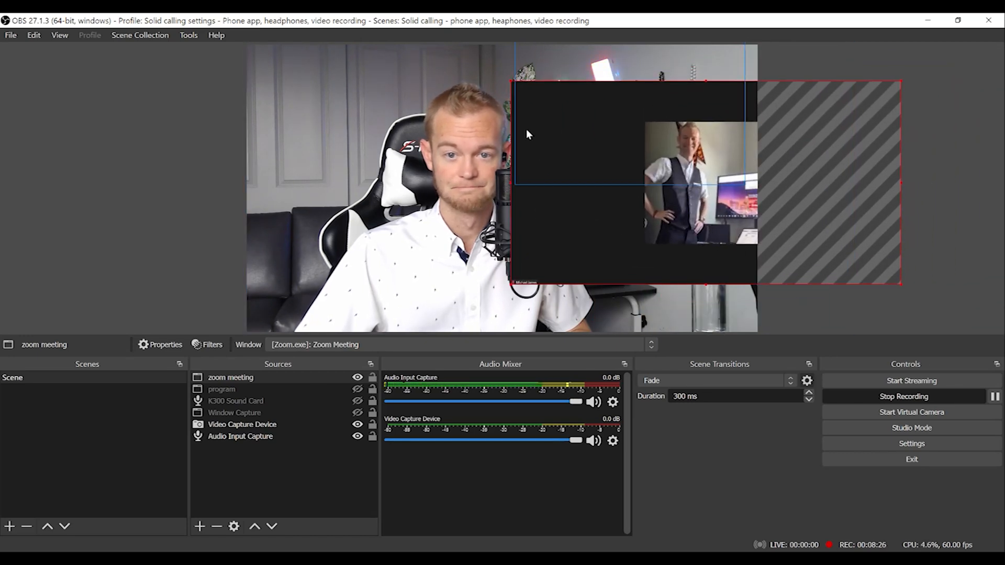
drag(517, 81, 556, 105)
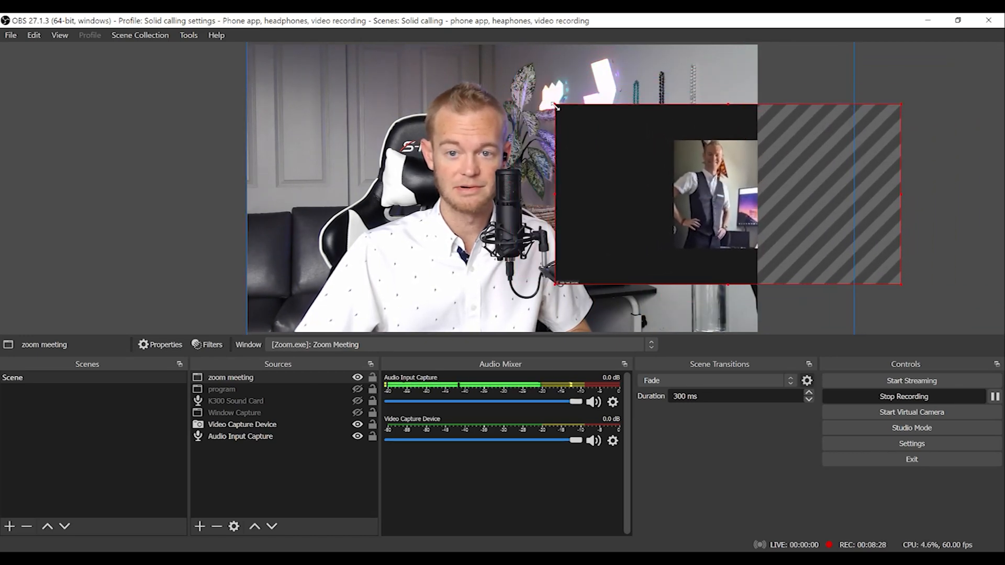
drag(663, 231, 629, 186)
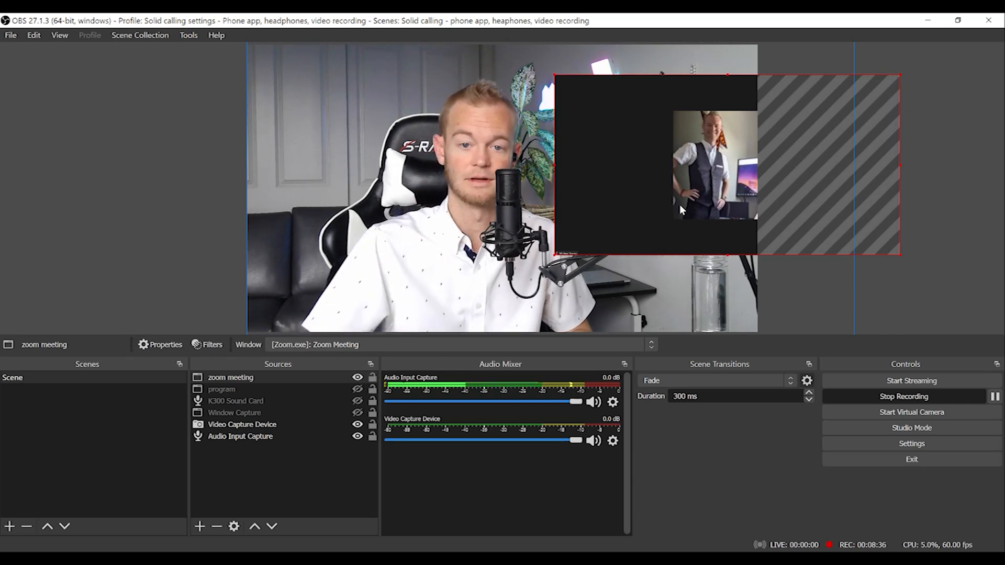
mouse_move(652, 230)
mouse_down()
mouse_move(691, 229)
mouse_move(671, 218)
mouse_move(657, 229)
mouse_move(689, 224)
mouse_move(665, 216)
mouse_up()
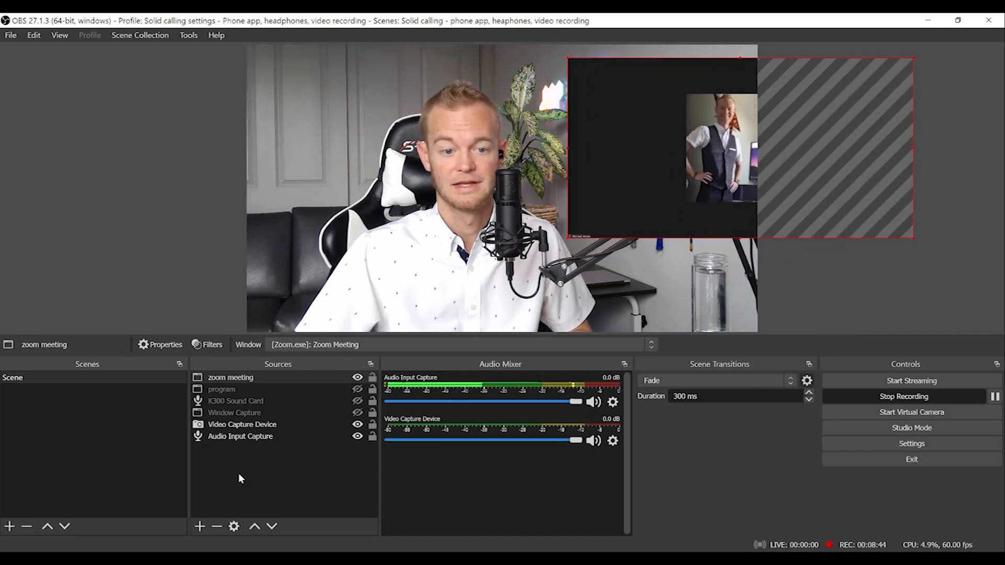
Hide Video Capture Device and enlarge the zoom meeting source to fill the canvas, comparing the layout with the camera shown and hidden
click(357, 425)
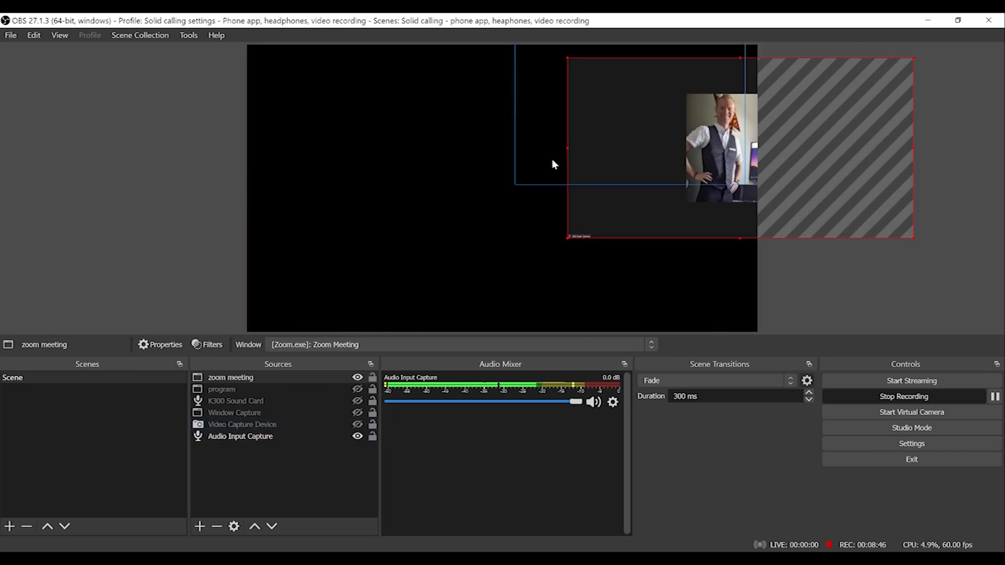
drag(623, 219, 303, 205)
drag(593, 226, 696, 331)
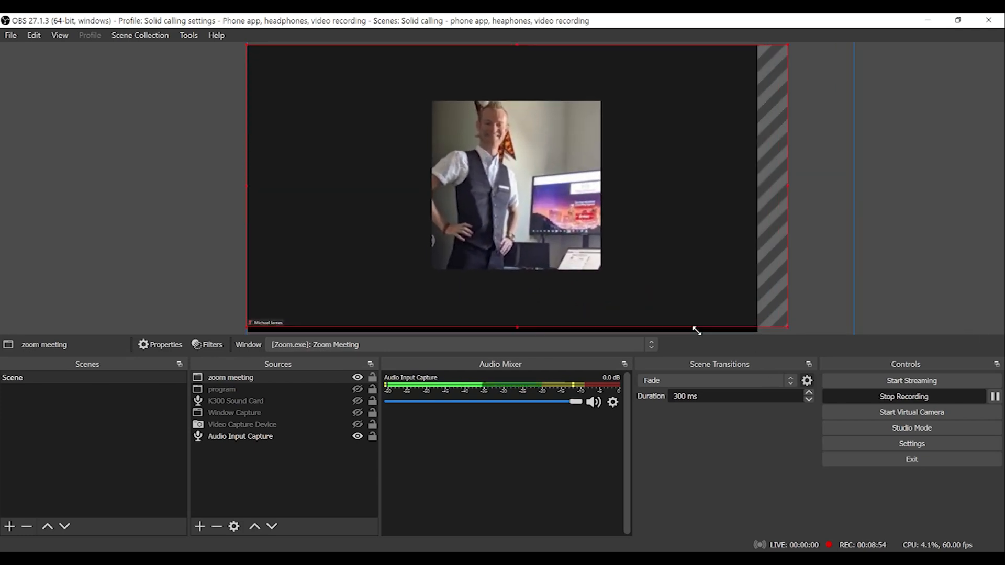
drag(727, 250, 704, 247)
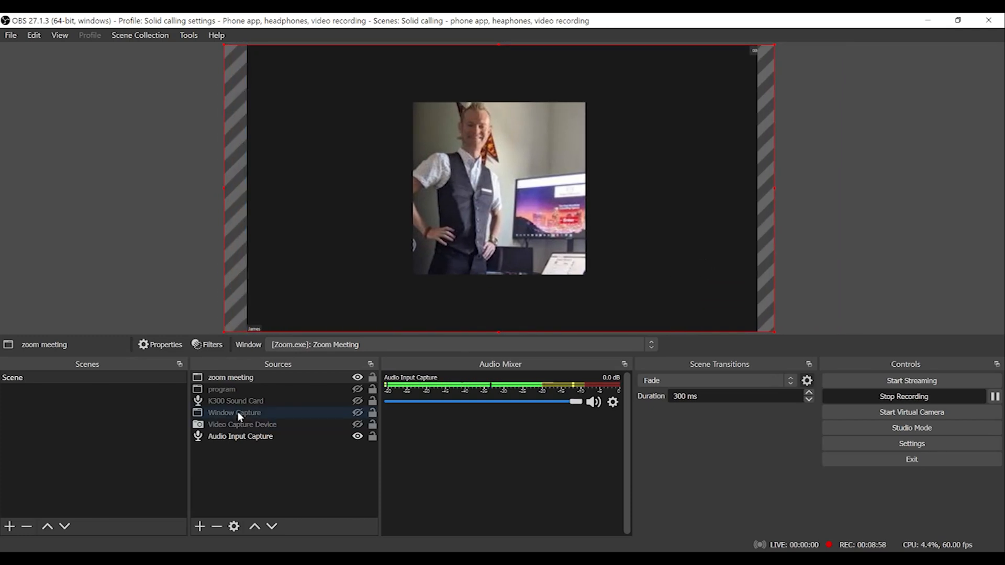
click(356, 424)
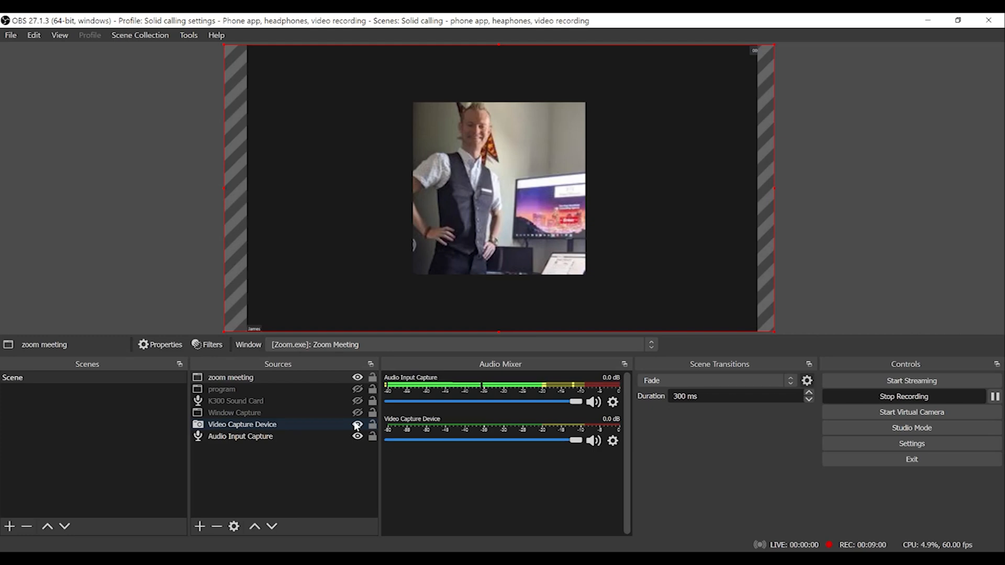
click(356, 425)
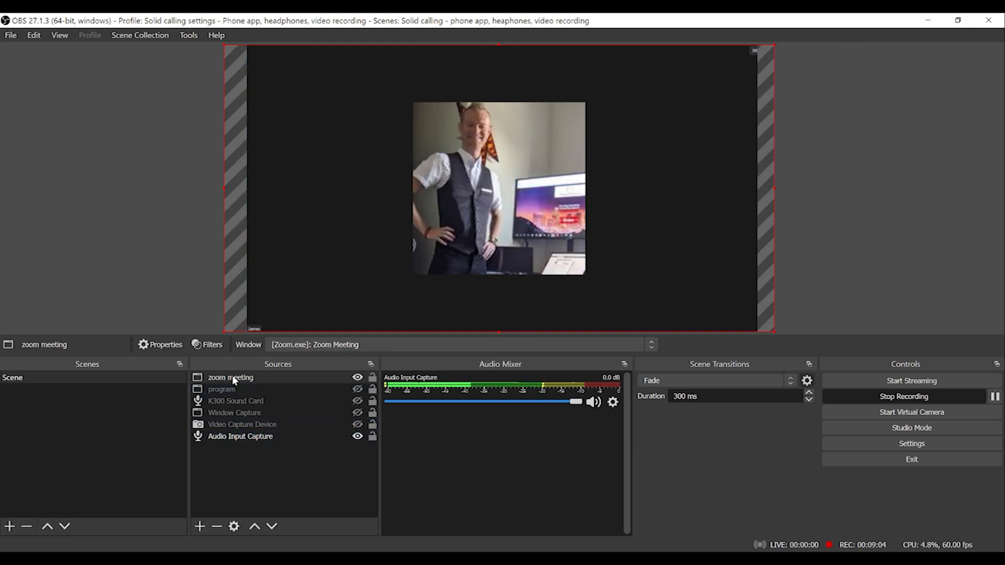
Shrink the zoom meeting source into the canvas's upper-right corner and make Video Capture Device visible behind it
drag(360, 227, 387, 227)
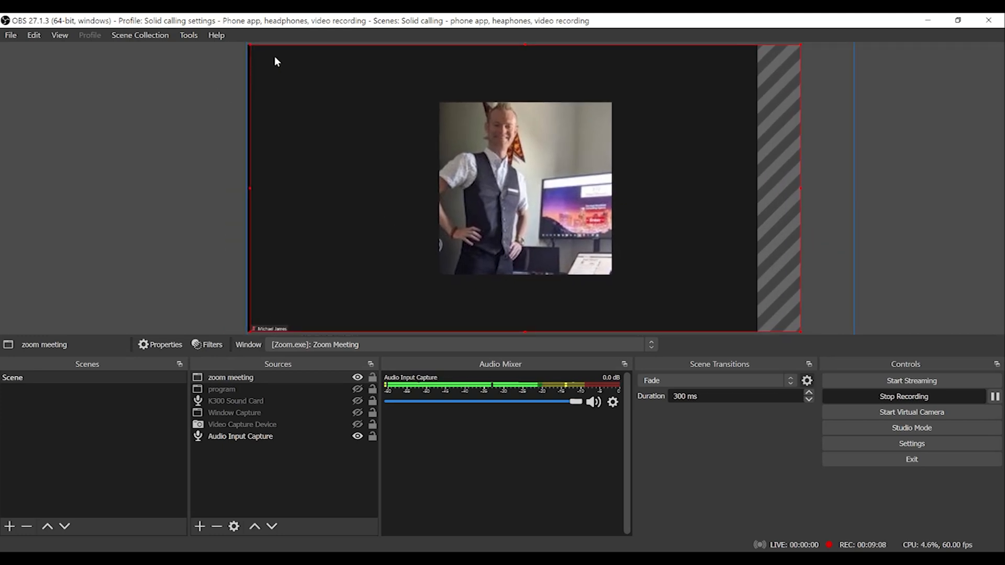
drag(250, 45, 639, 241)
drag(679, 287, 635, 93)
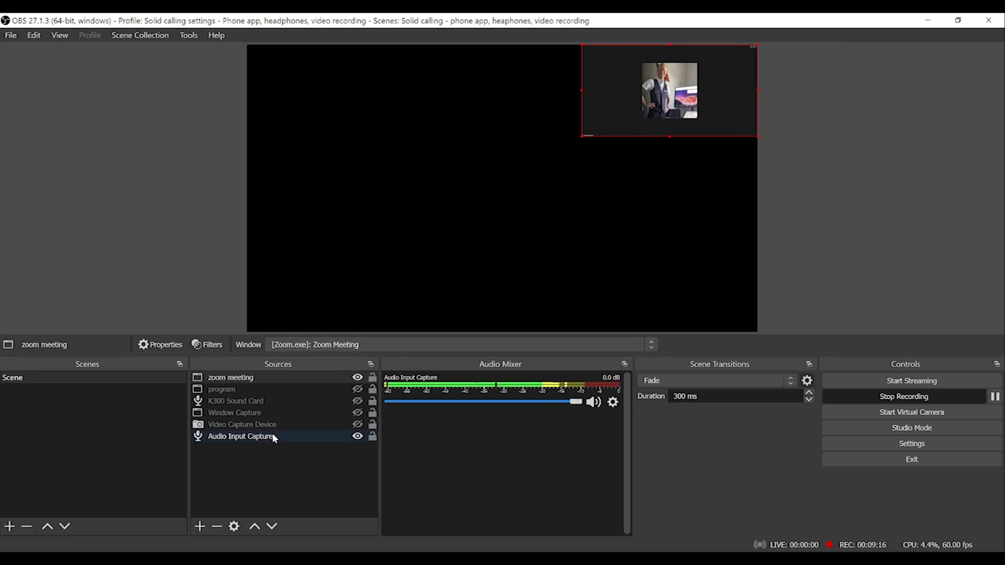
click(358, 426)
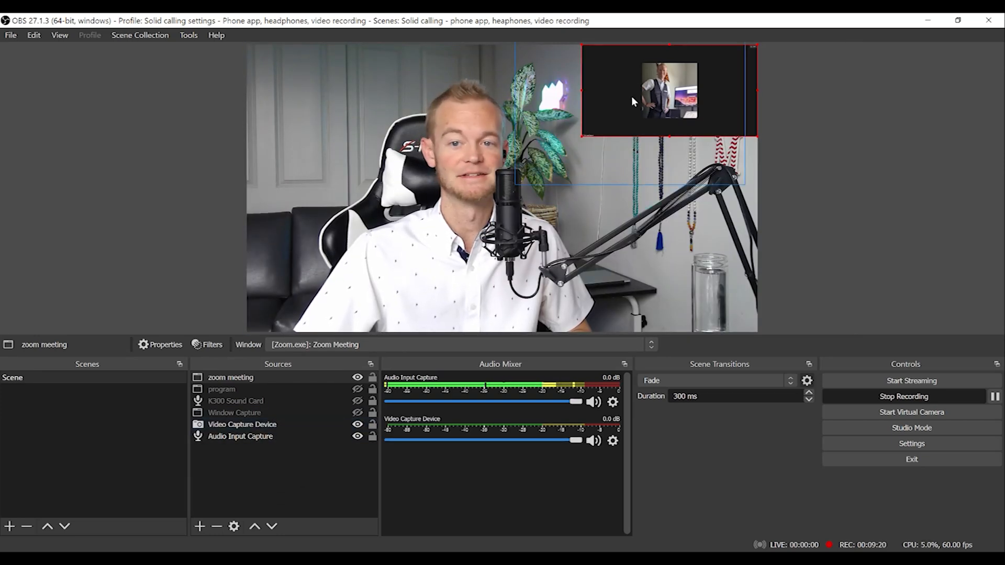
Enlarge the zoom meeting source from the upper-right corner until it spans the full width of the canvas
drag(583, 134, 244, 256)
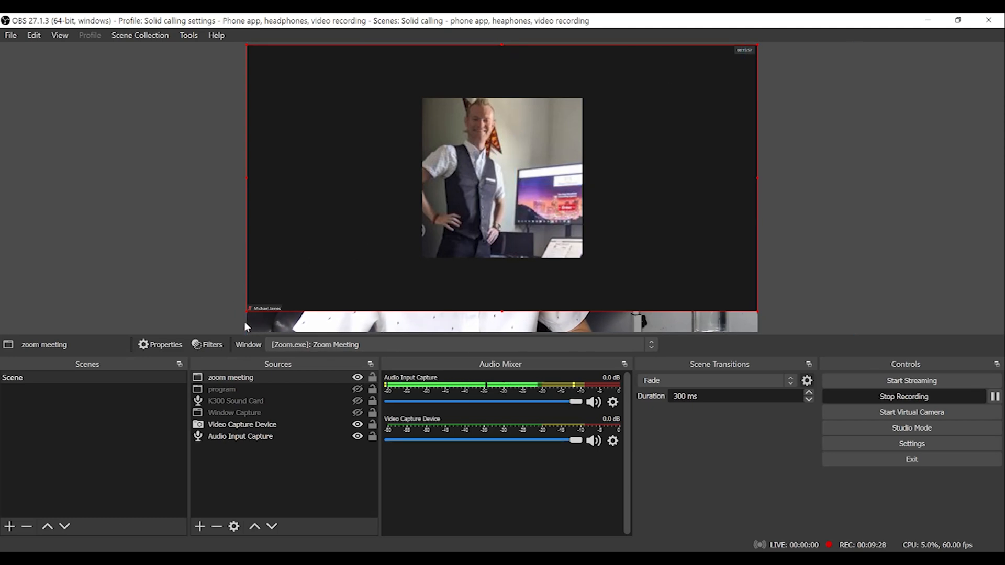
Shrink the full-width zoom meeting source from its lower-left corner so it sits over the camera picture in the canvas's upper-right corner
drag(245, 313, 551, 153)
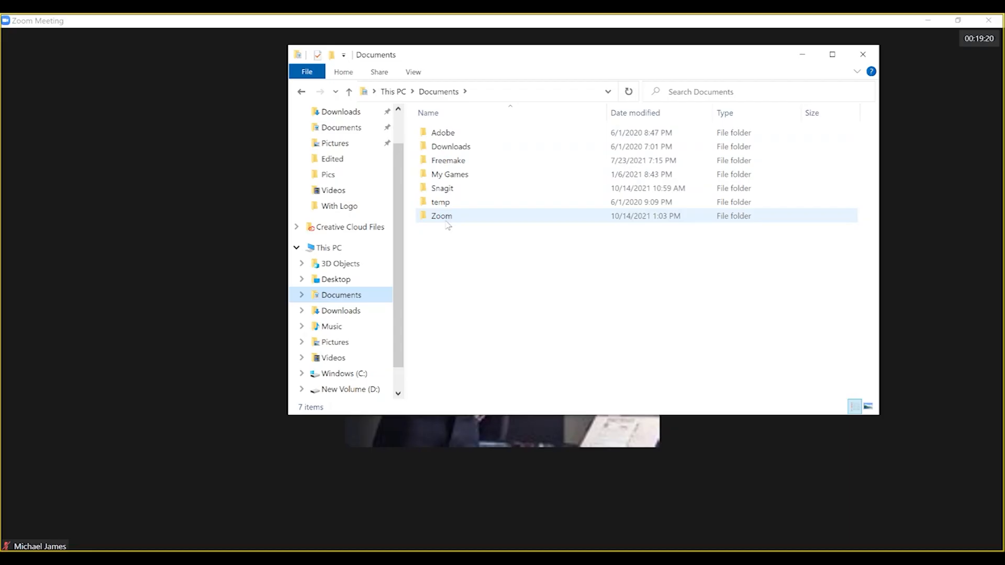
Open the meeting's recording folder inside Documents > Zoom and display its files as large icons
double_click(447, 221)
double_click(482, 134)
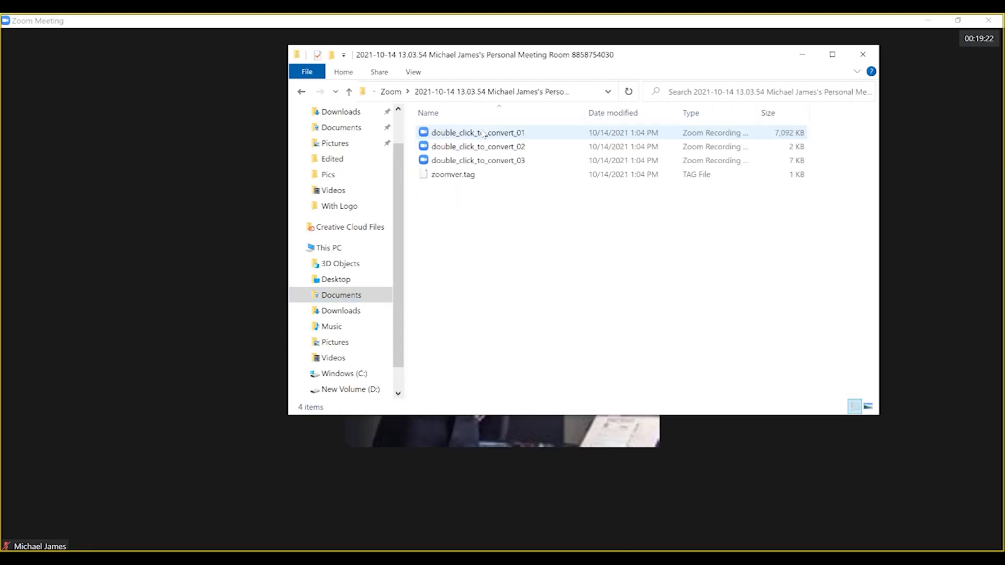
right_click(483, 231)
mouse_move(533, 238)
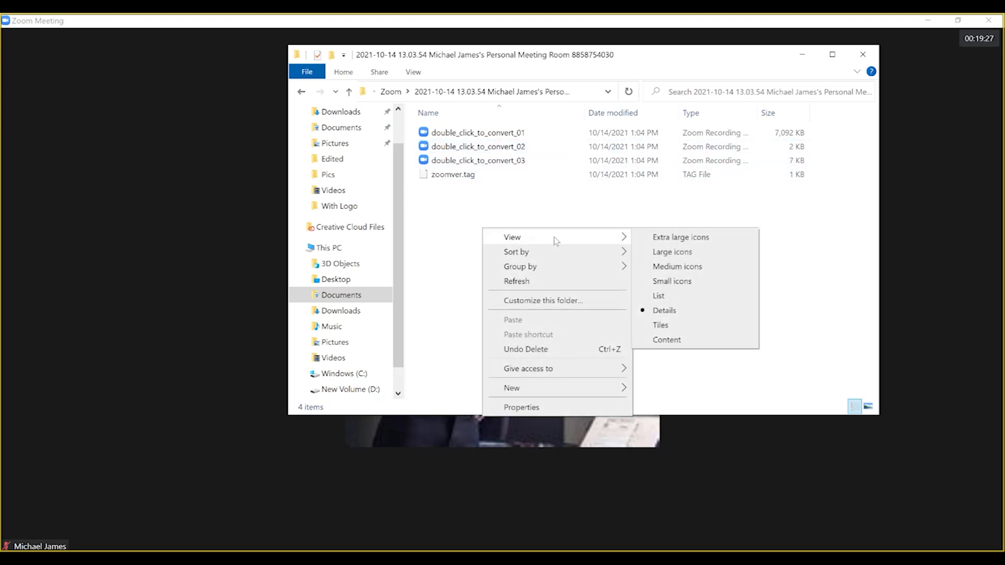
click(675, 253)
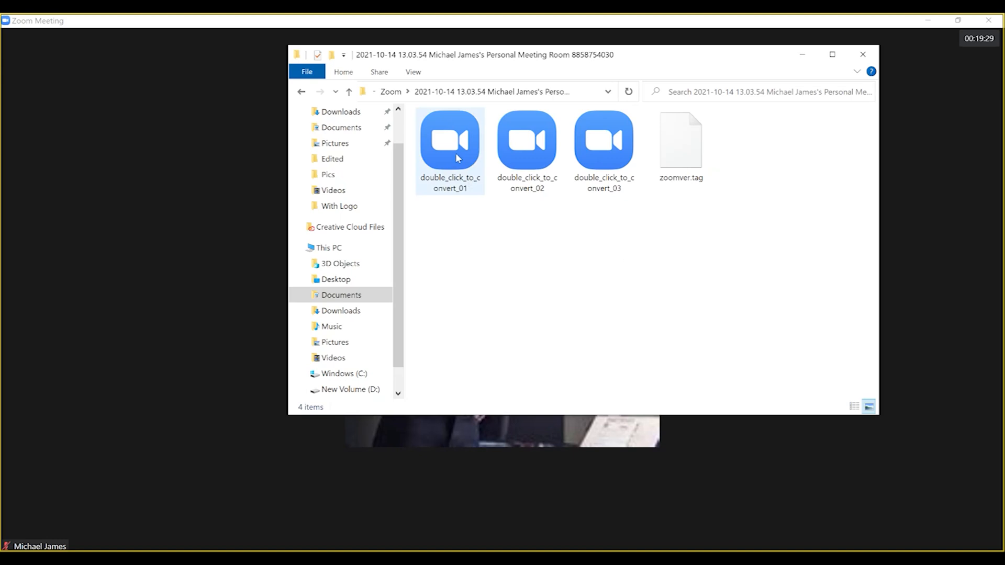
Convert the double_click_to_convert_01 Zoom recording and briefly play the resulting video file in VLC
double_click(456, 157)
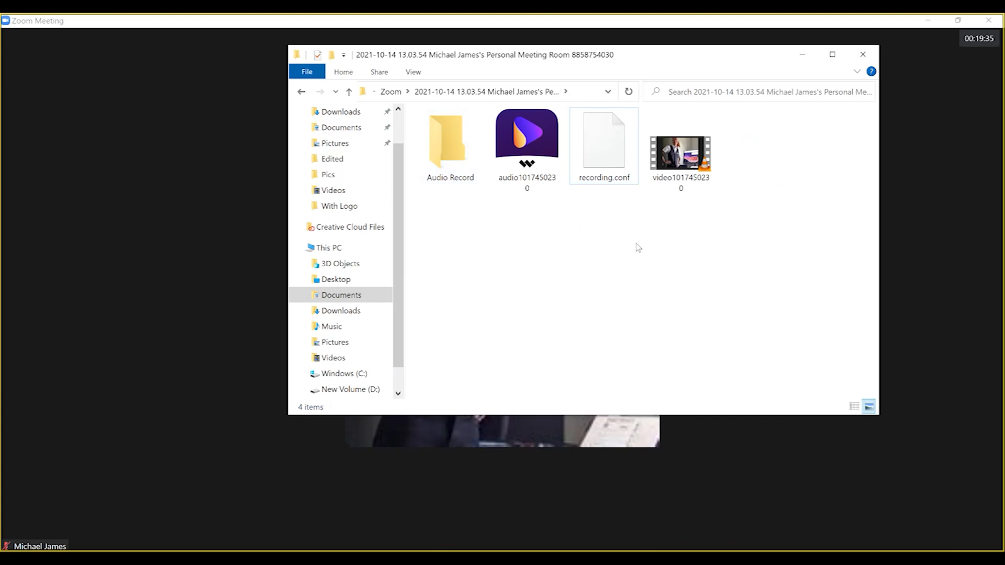
double_click(669, 158)
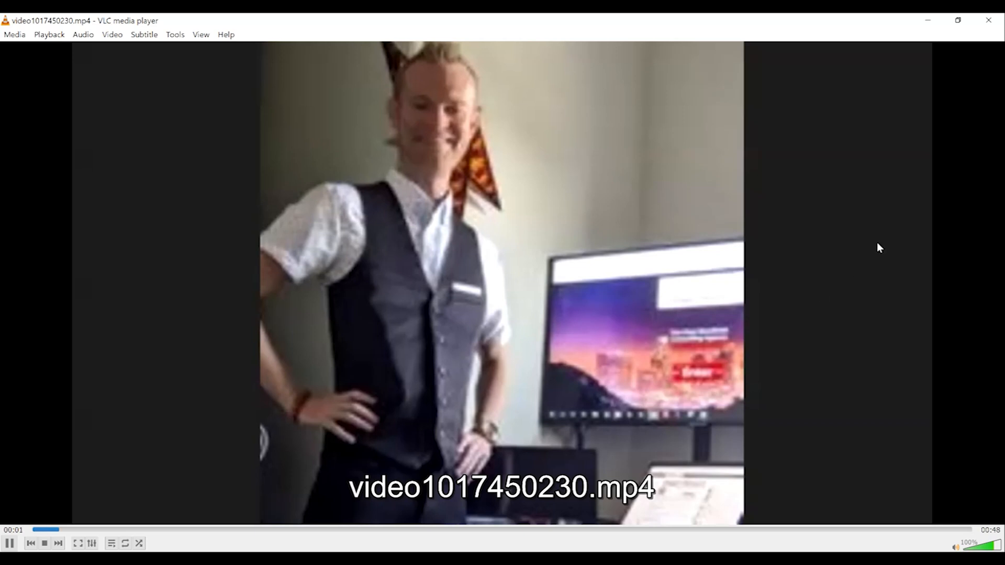
click(999, 21)
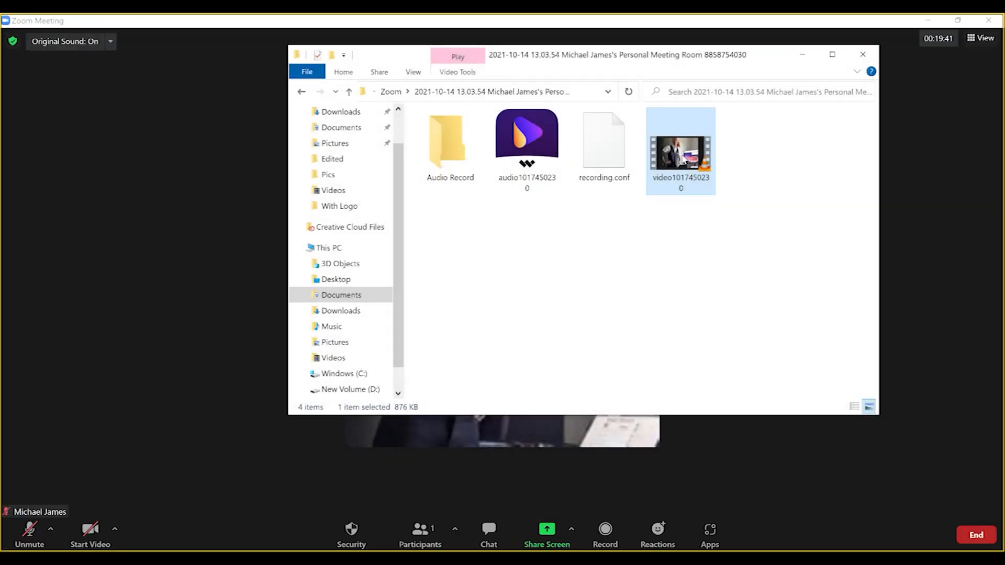
Examine the converted Zoom video's detailed file properties for its resolution, bitrate, frame rate and audio quality
right_click(679, 158)
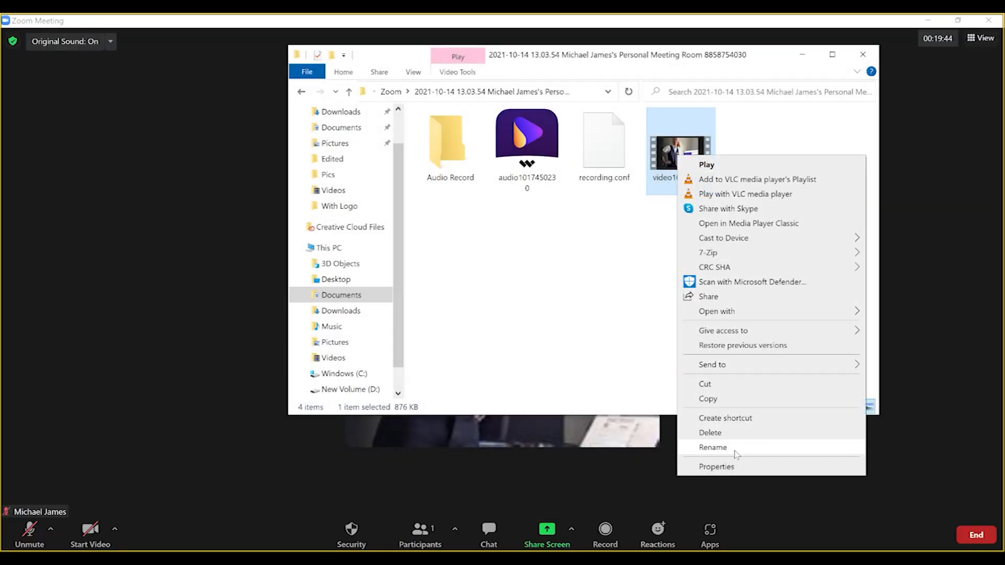
click(730, 467)
click(767, 186)
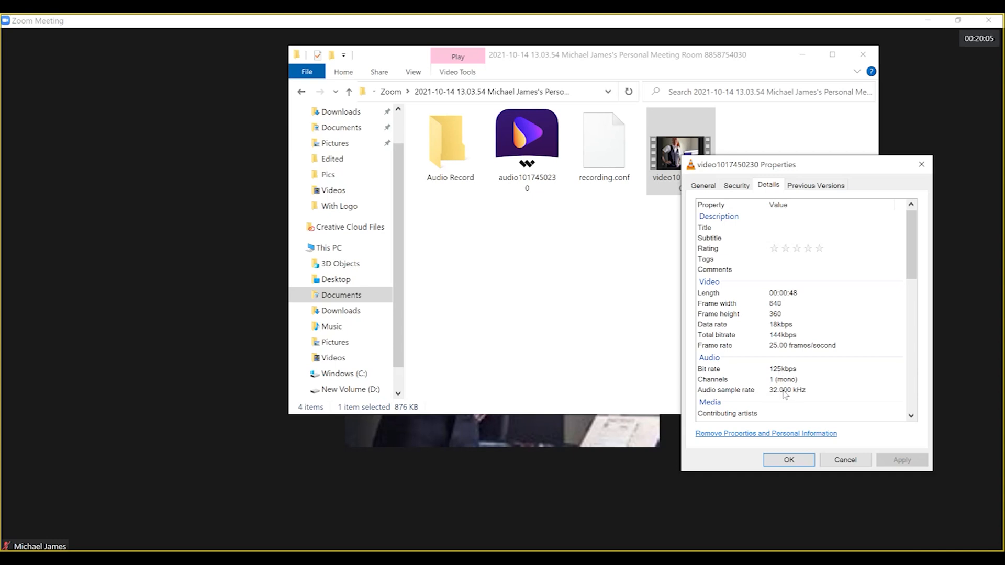
scroll(808, 397, down, 9)
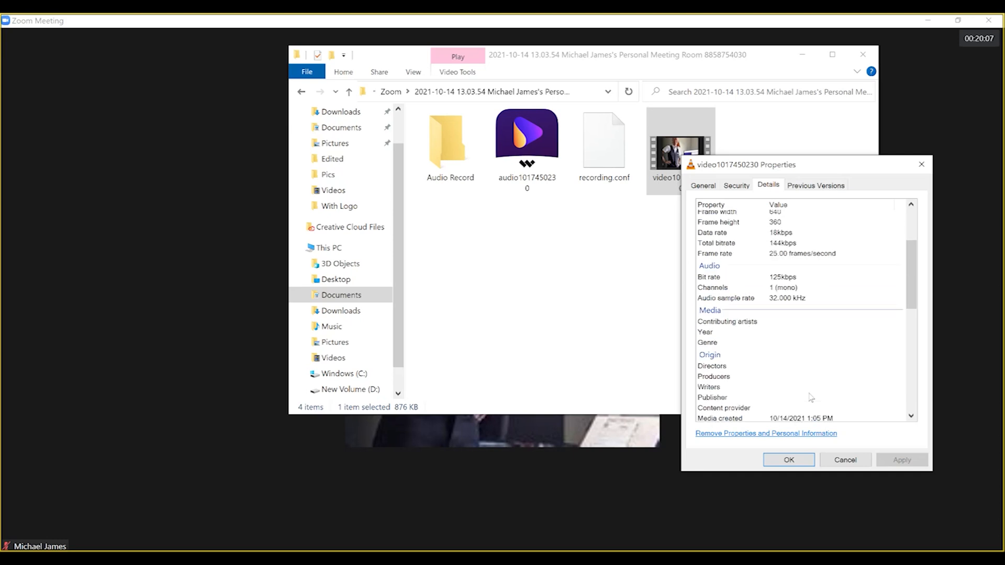
scroll(811, 397, down, 3)
click(810, 393)
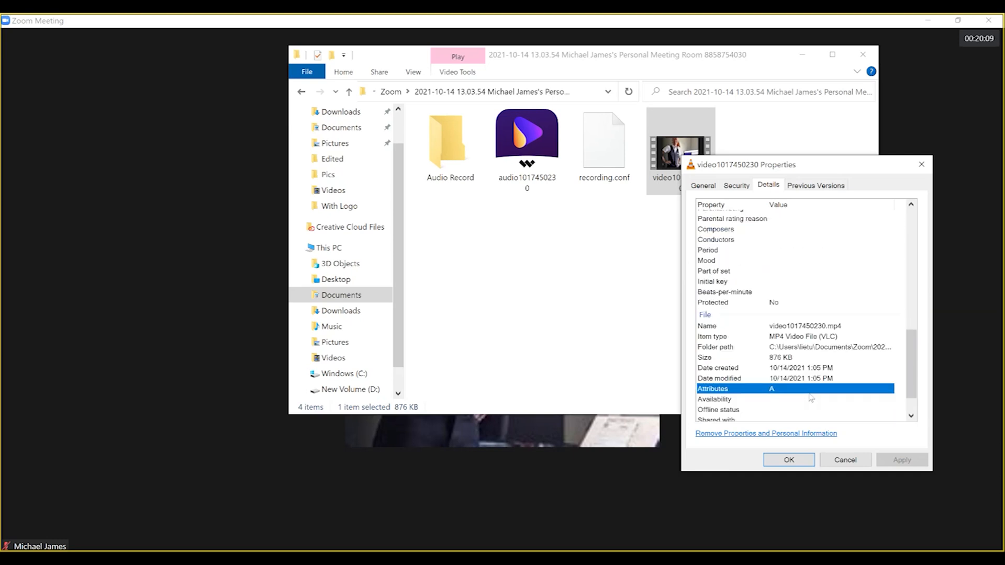
scroll(811, 398, down, 2)
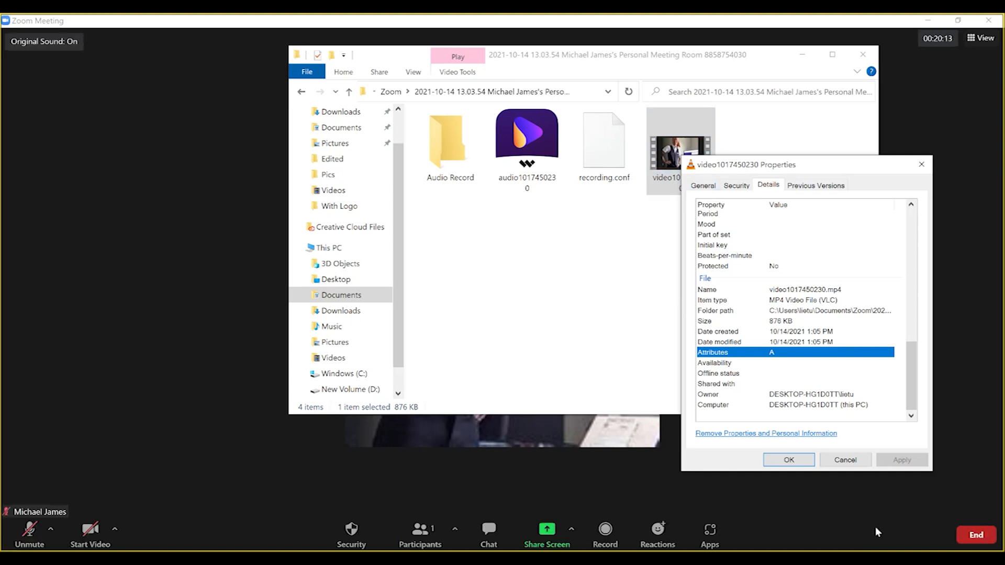
scroll(766, 335, up, 5)
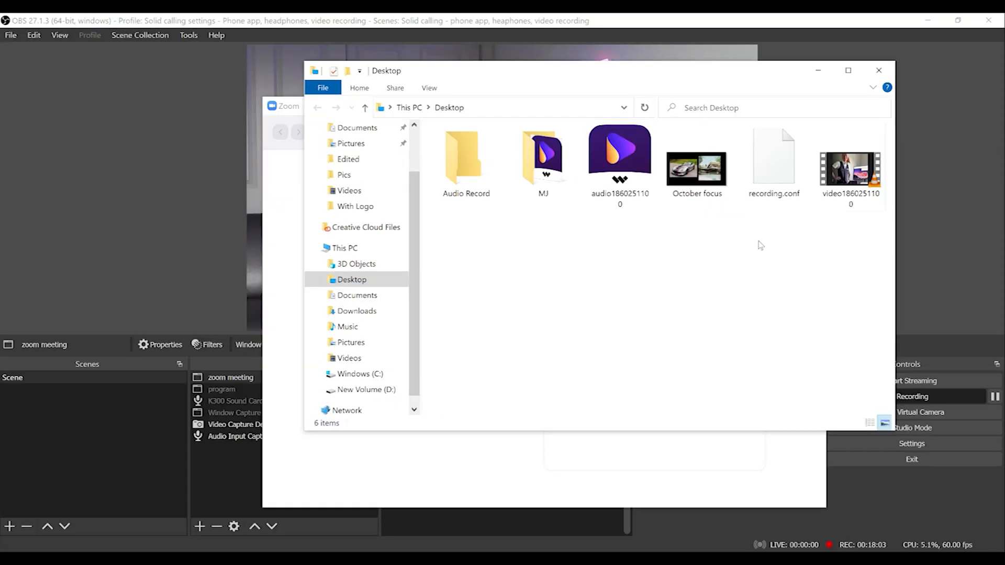
Minimize the Desktop folder and Zoom windows covering OBS, stop the running recording and close OBS
click(818, 70)
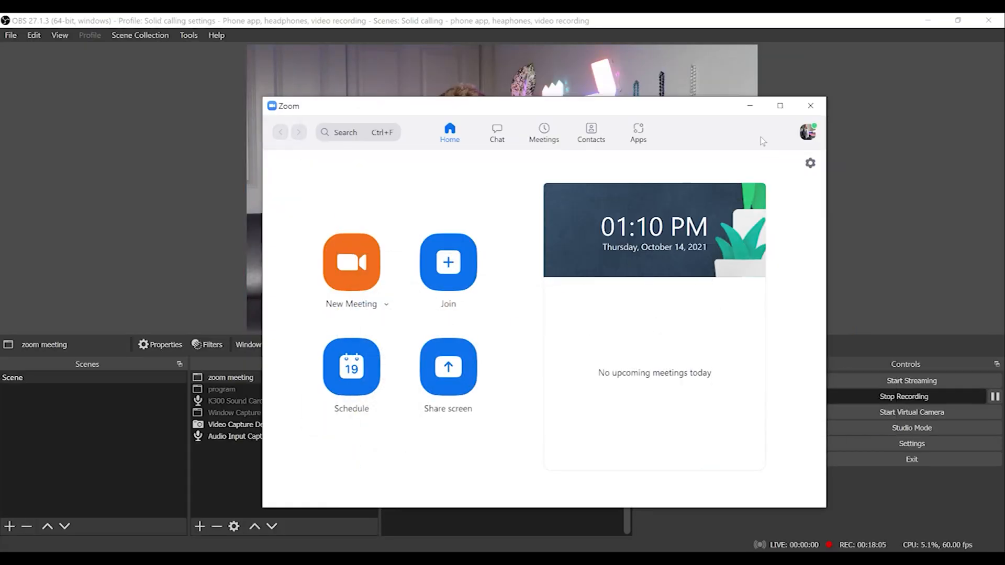
click(750, 106)
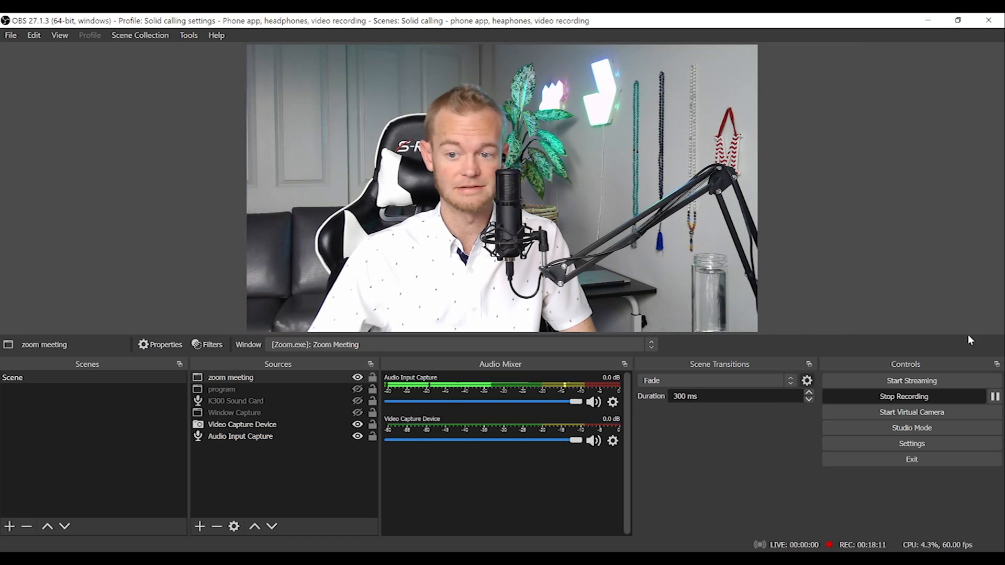
click(916, 399)
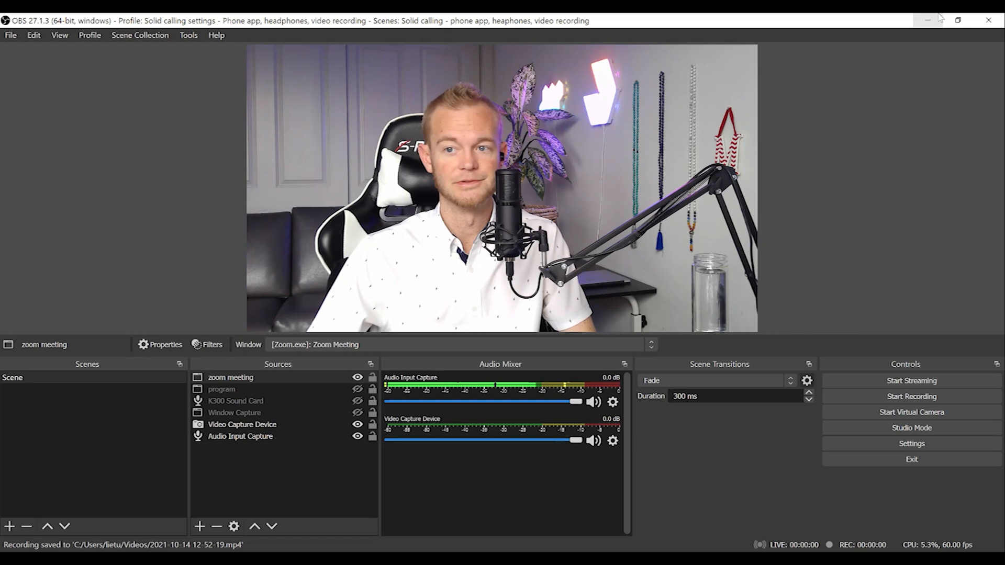
click(994, 23)
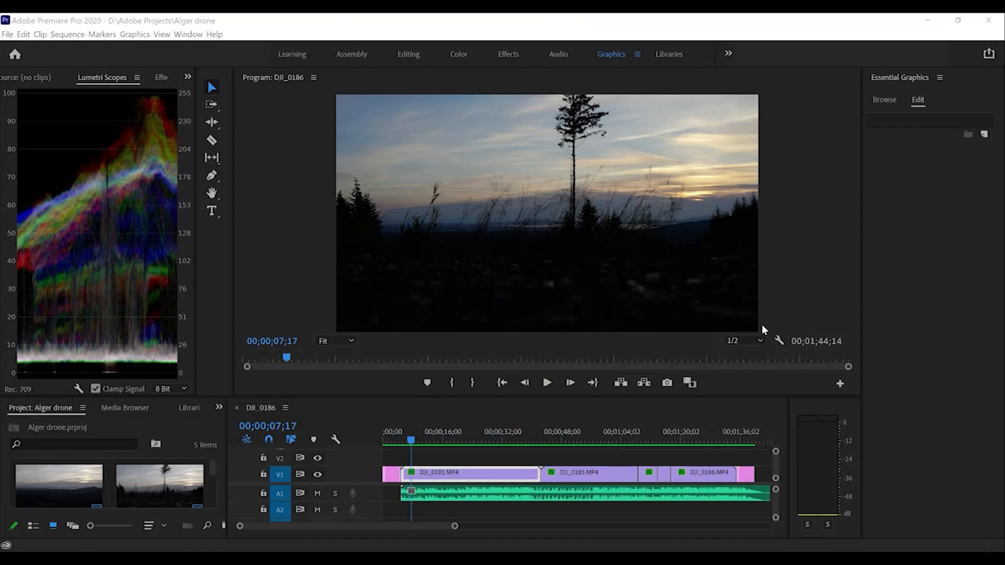
Minimize the Premiere Pro and browser windows, then bring up the meeting folder's File Explorer window and switch it to the Videos folder
click(922, 20)
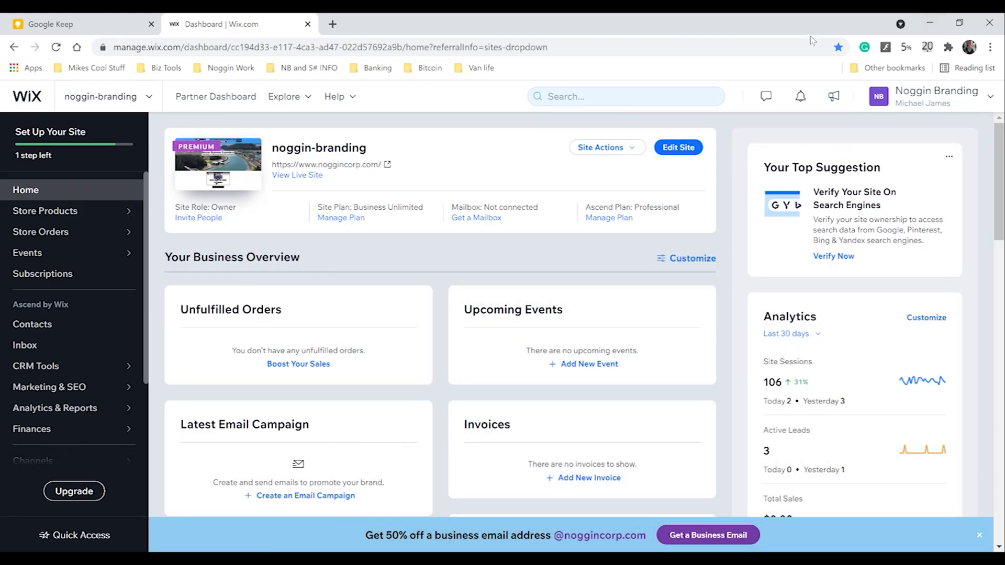
click(932, 20)
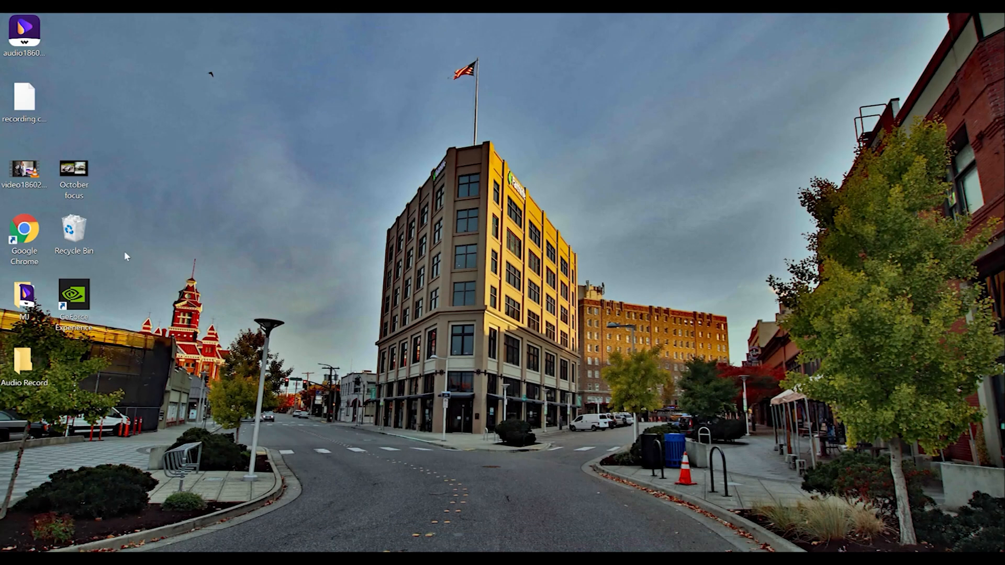
mouse_move(428, 558)
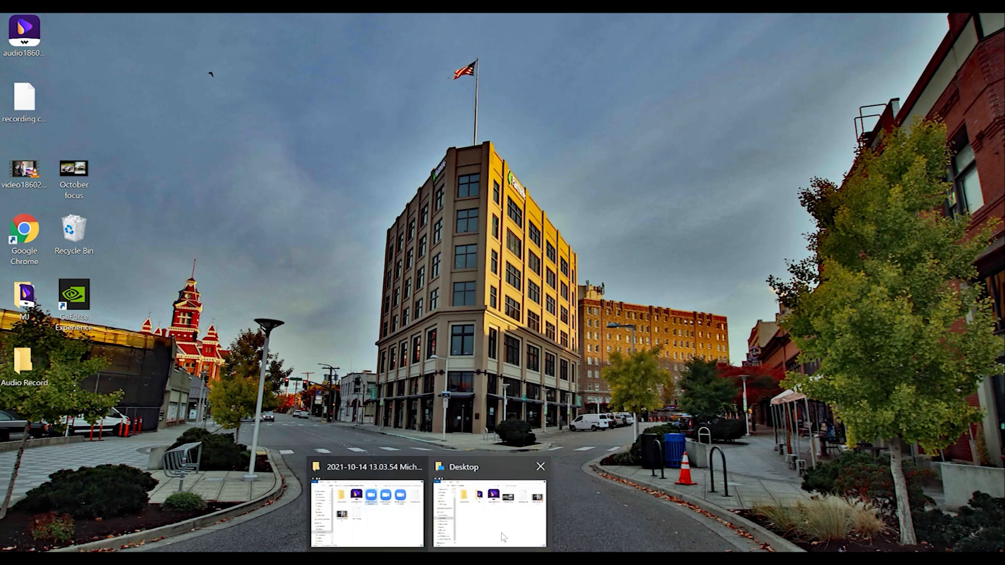
click(377, 539)
scroll(321, 314, down, 1)
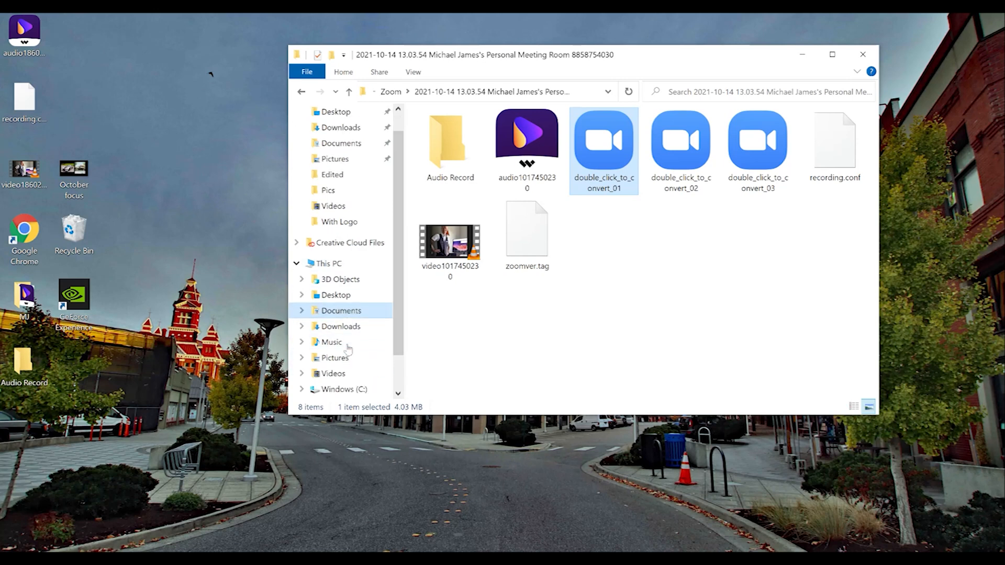
click(343, 359)
double_click(604, 173)
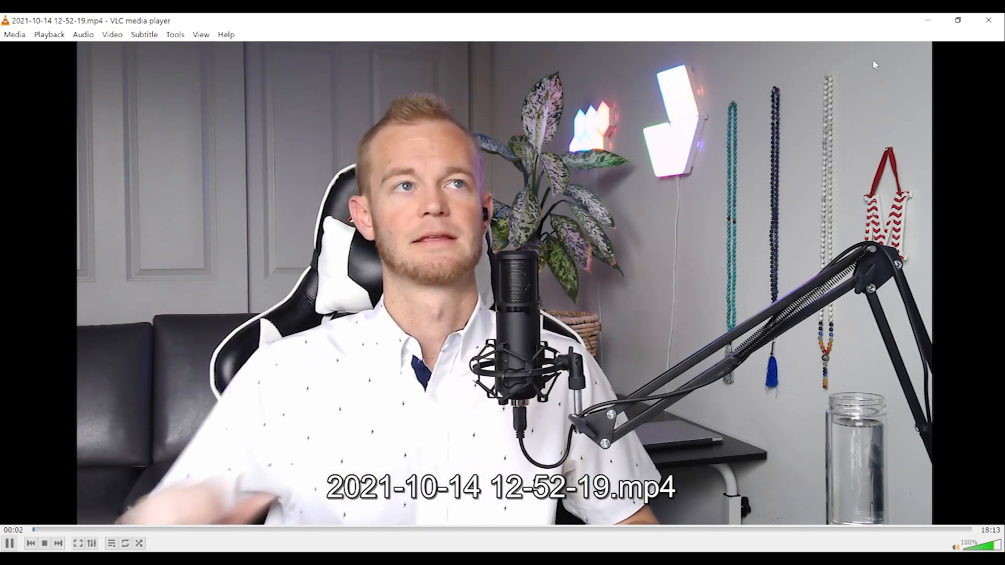
click(779, 530)
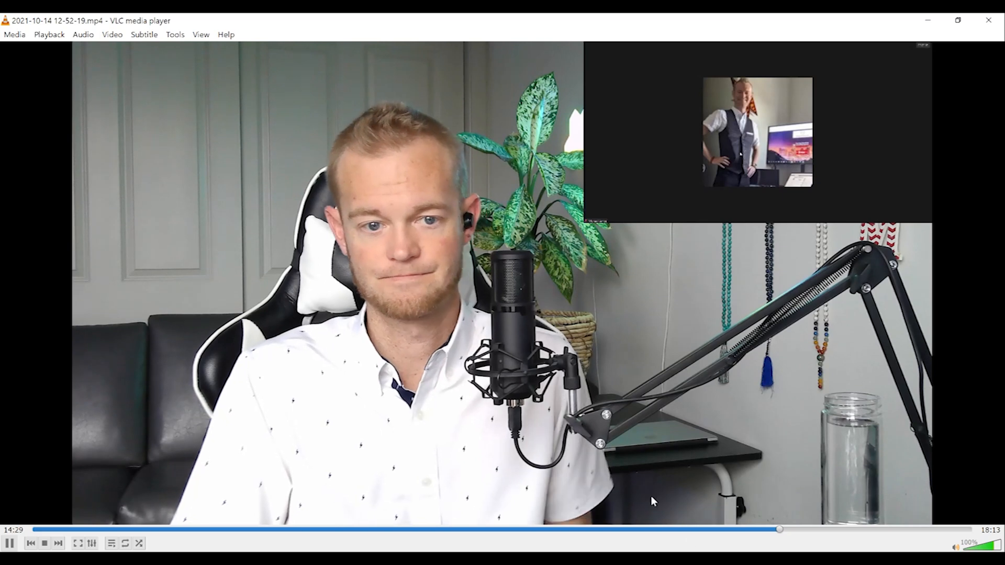
click(658, 529)
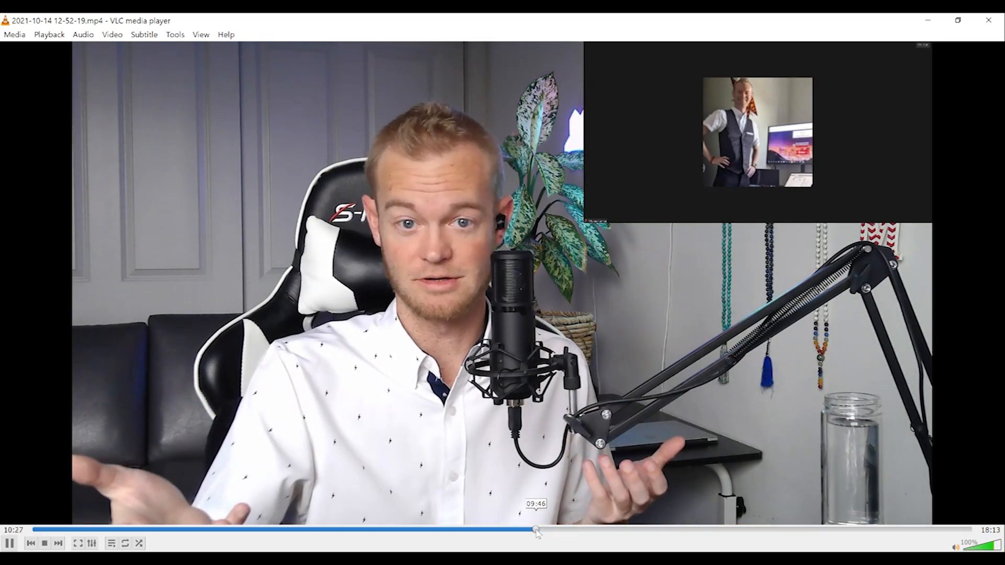
click(788, 530)
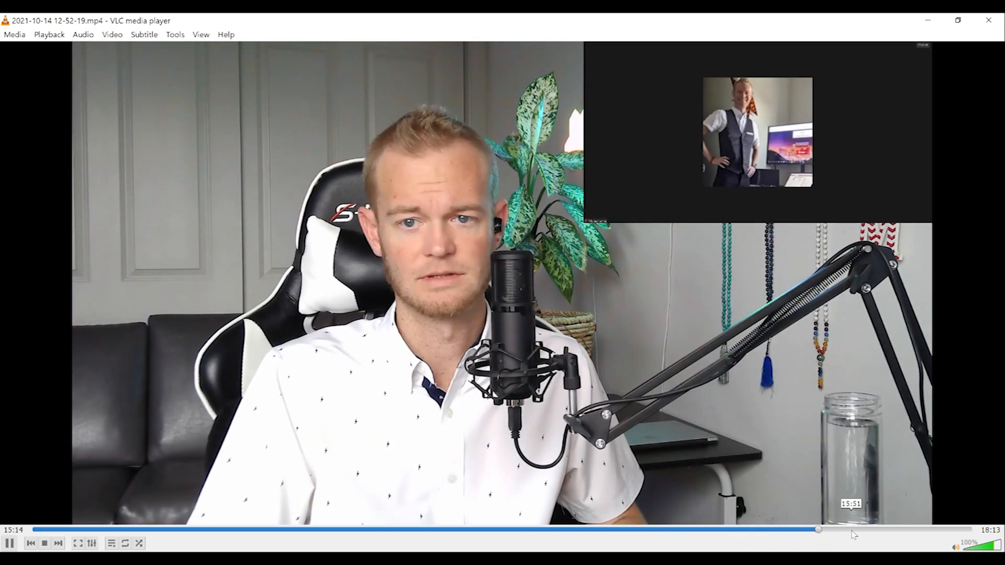
click(887, 530)
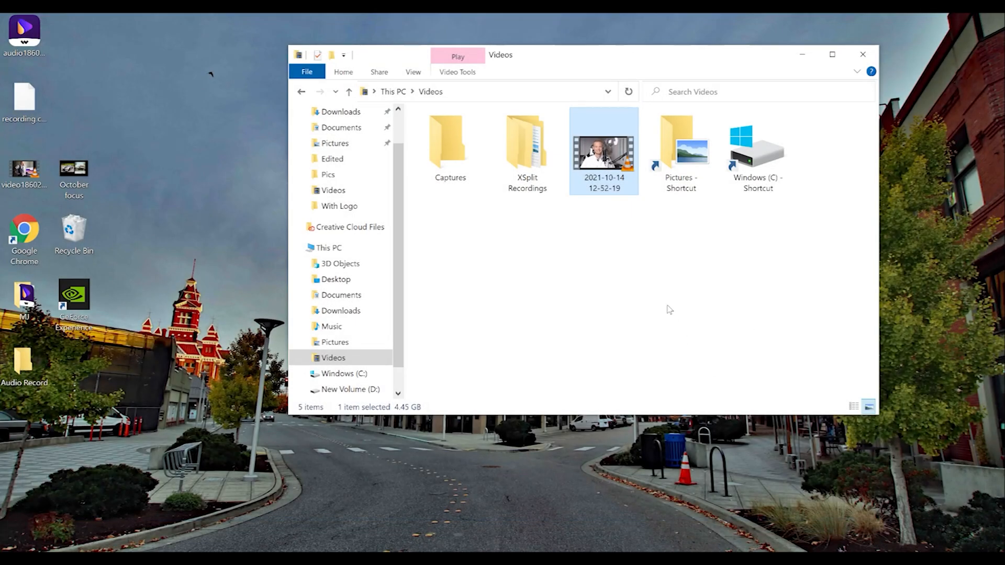
right_click(606, 152)
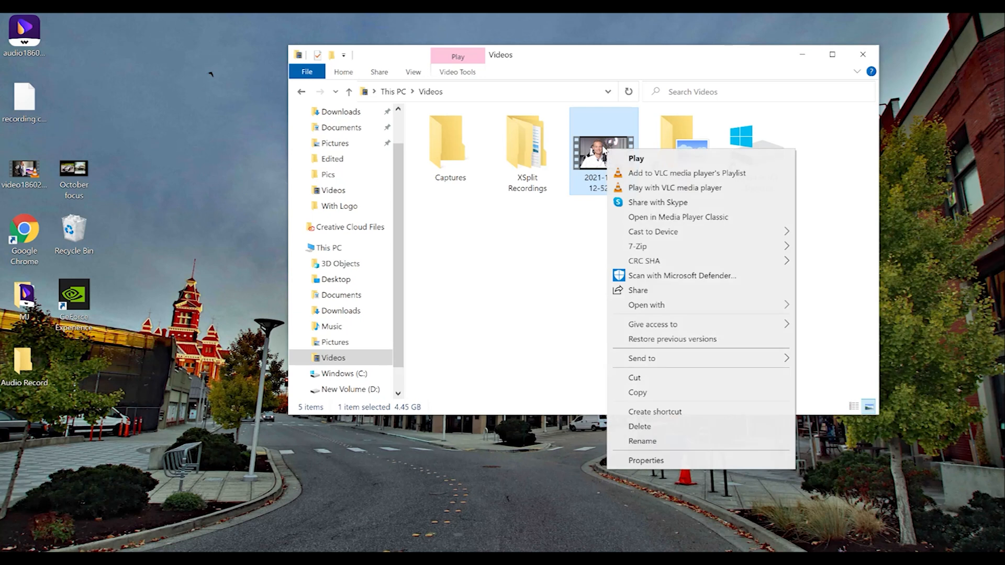
click(646, 461)
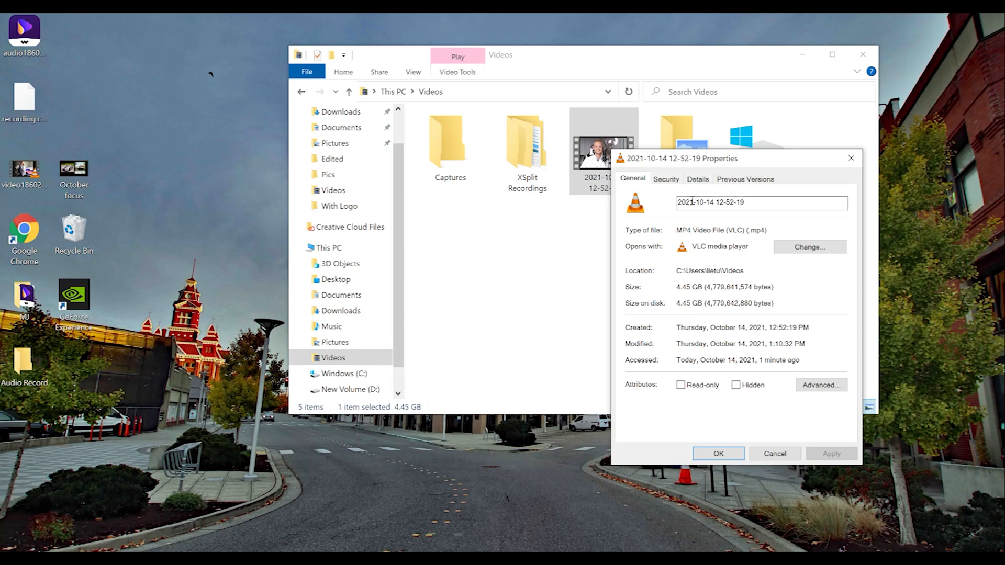
click(698, 179)
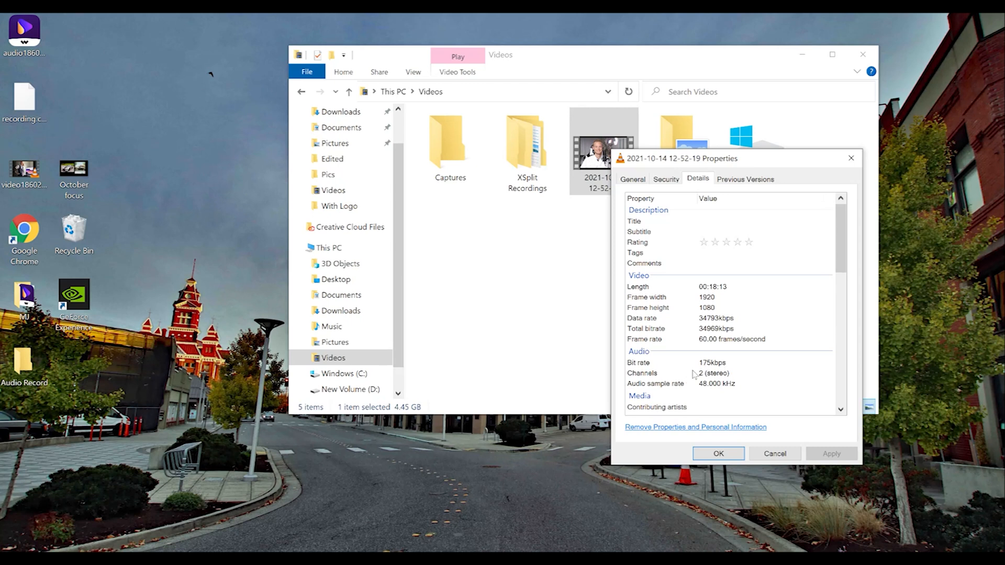
scroll(707, 367, down, 8)
scroll(709, 360, down, 5)
scroll(709, 360, up, 10)
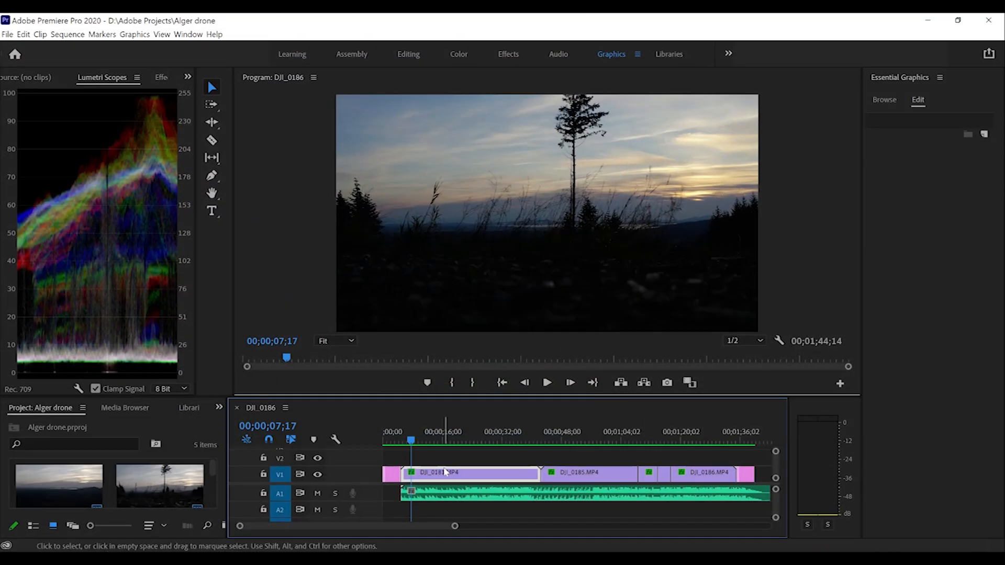
Scrub through the DJI_0186 sequence in Premiere Pro, switch to the All Panels workspace and place the playhead at 00;00;53;08
click(445, 441)
drag(444, 440, 678, 439)
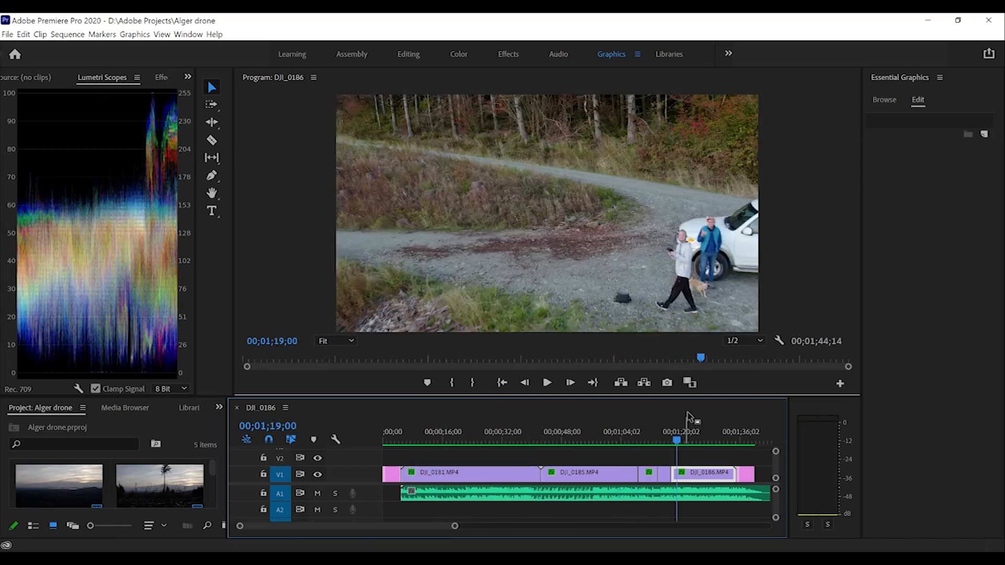
click(728, 54)
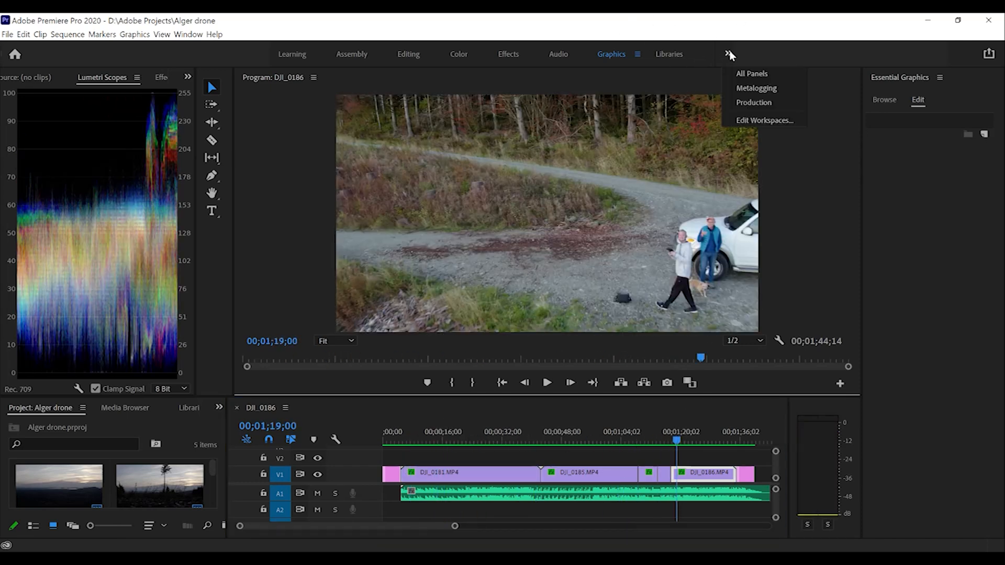
click(748, 74)
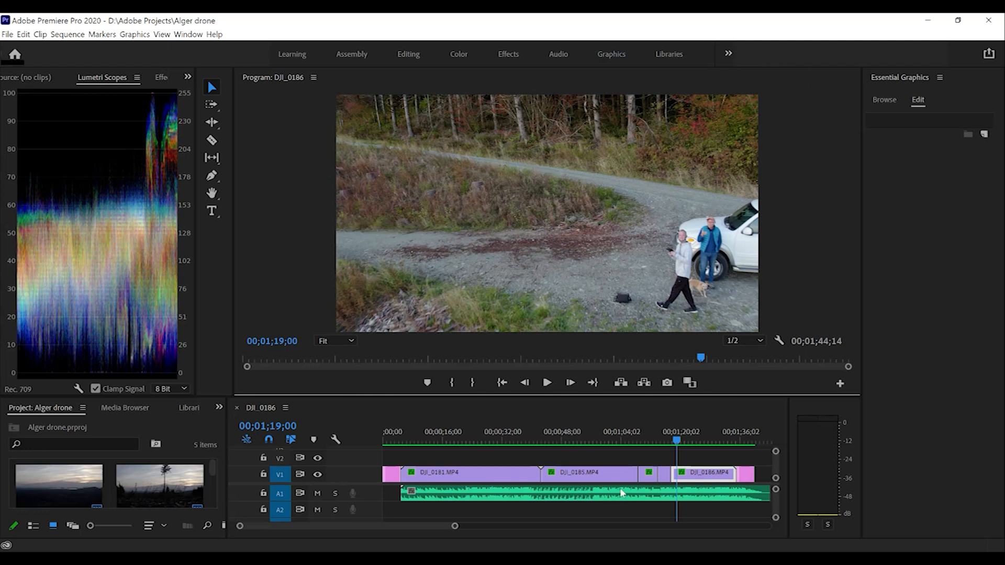
click(582, 429)
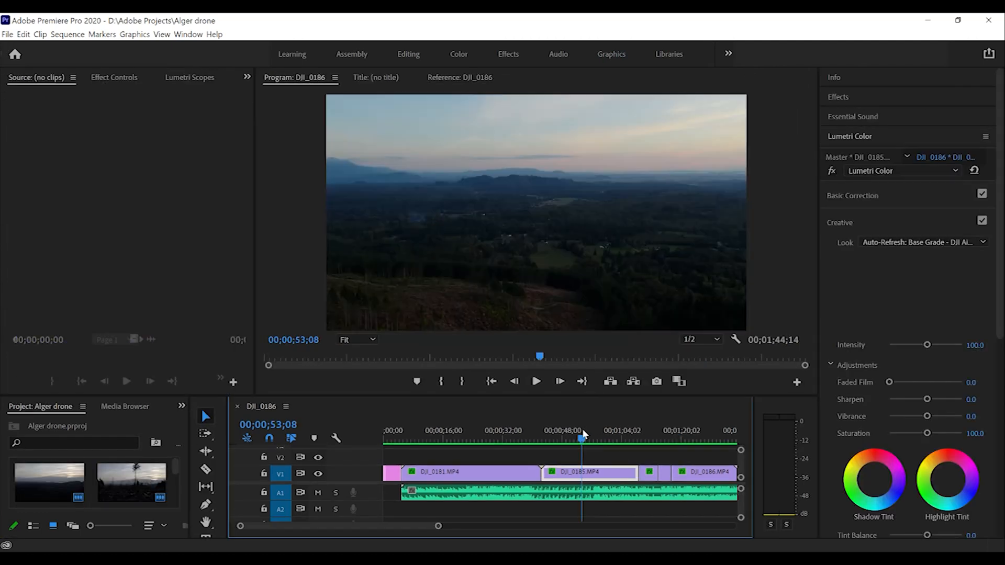